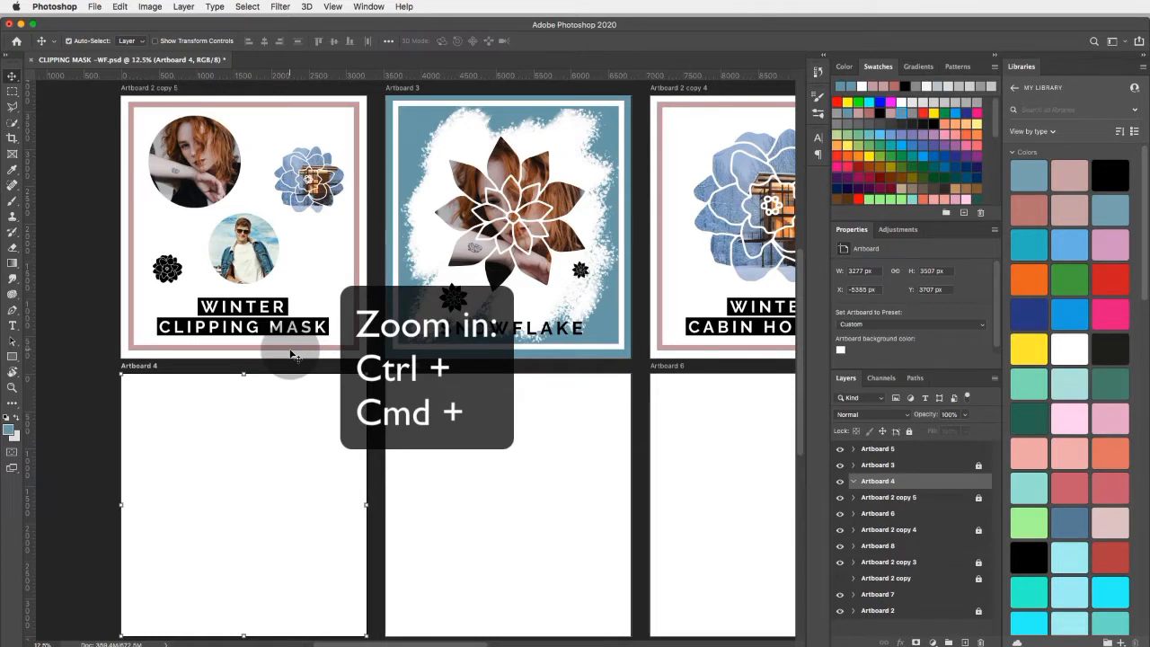
# Draw a dusty-pink rectangle about 3283 by 3523 px covering the whole of Artboard 4
pyautogui.hscroll(2, 286, 356)
pyautogui.hscroll(-1, 286, 356)
pyautogui.scroll(-1, 286, 356)
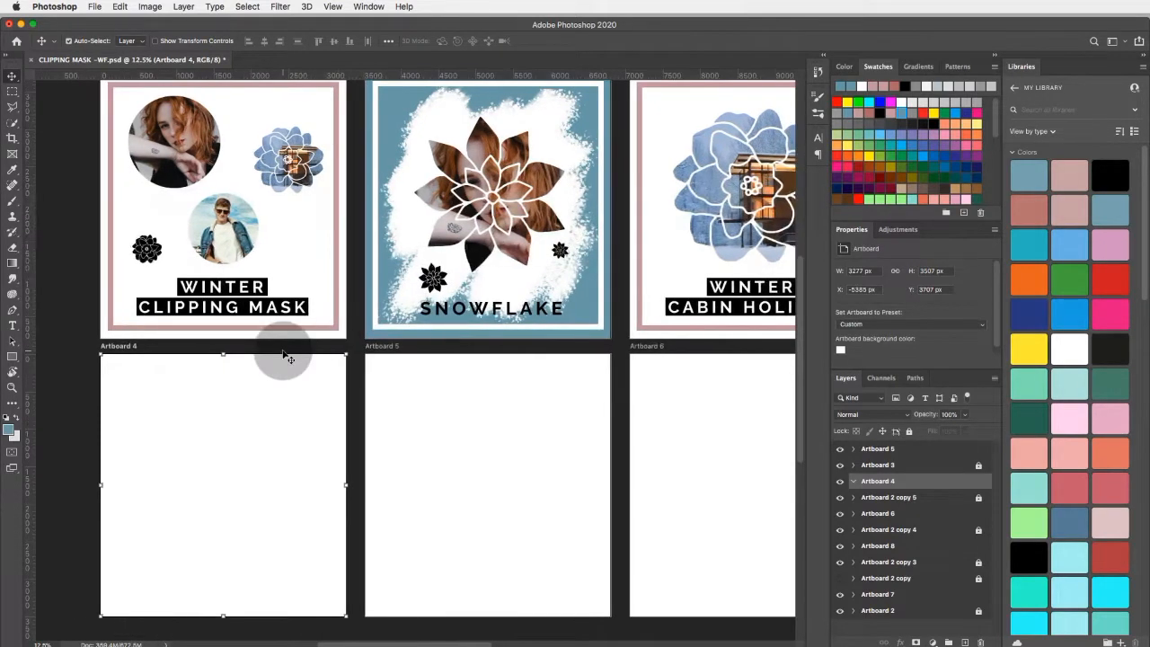
pyautogui.scroll(1, 287, 357)
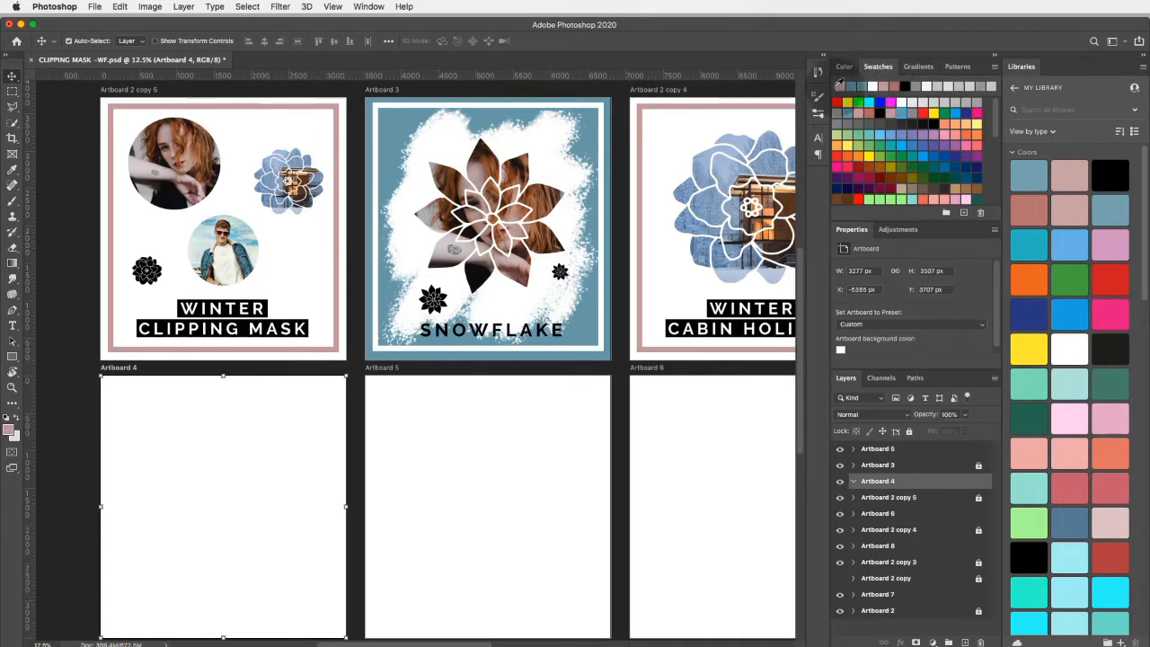
pyautogui.click(881, 84)
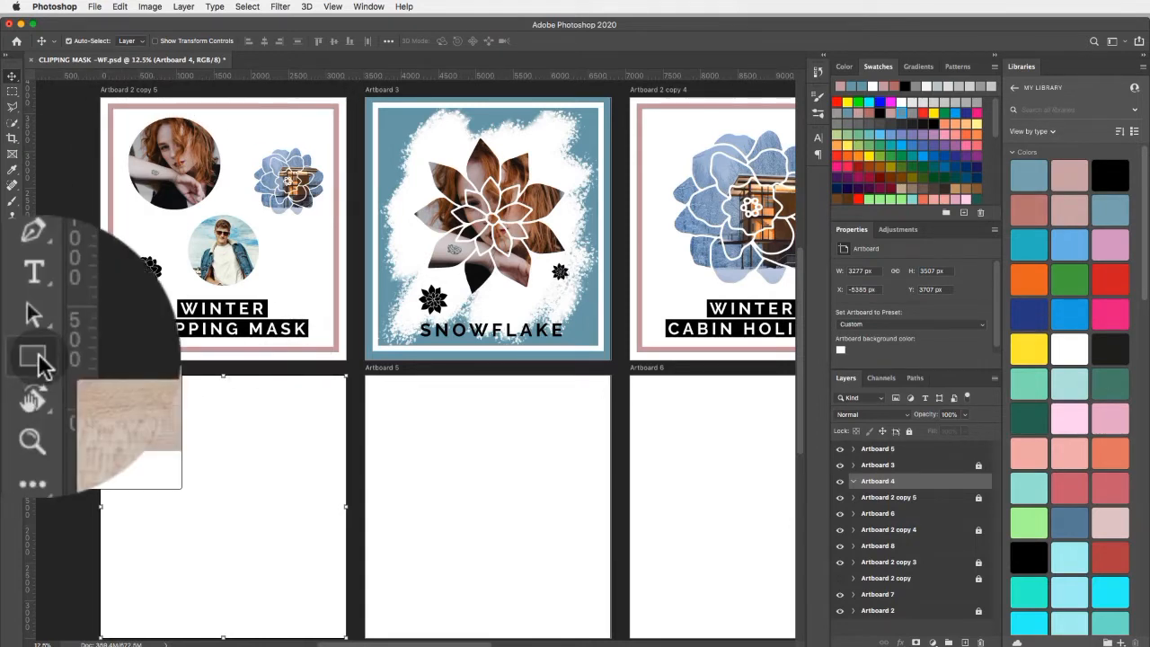
pyautogui.click(12, 356)
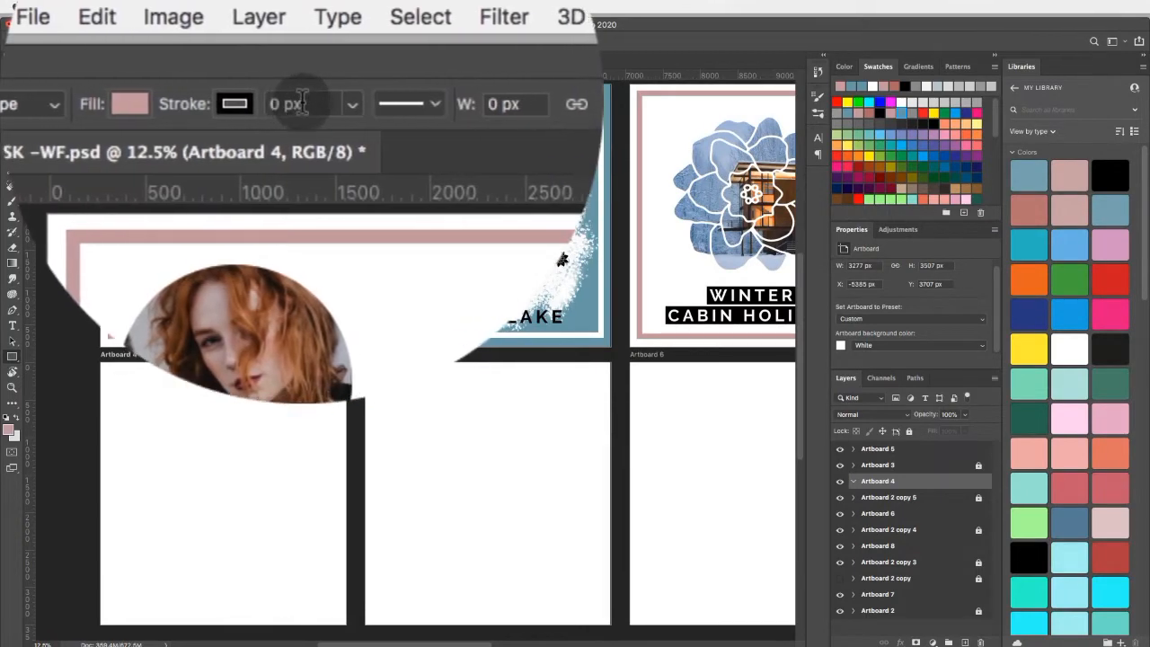
pyautogui.scroll(-5, 221, 189)
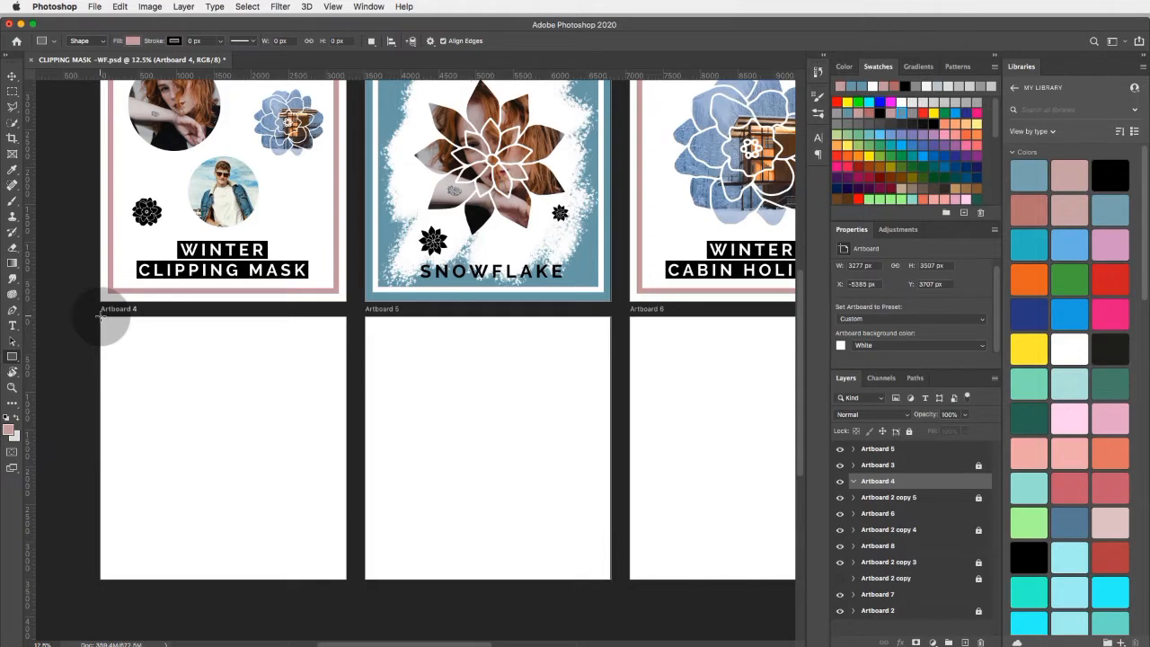
pyautogui.moveTo(102, 314); pyautogui.dragTo(346, 579)
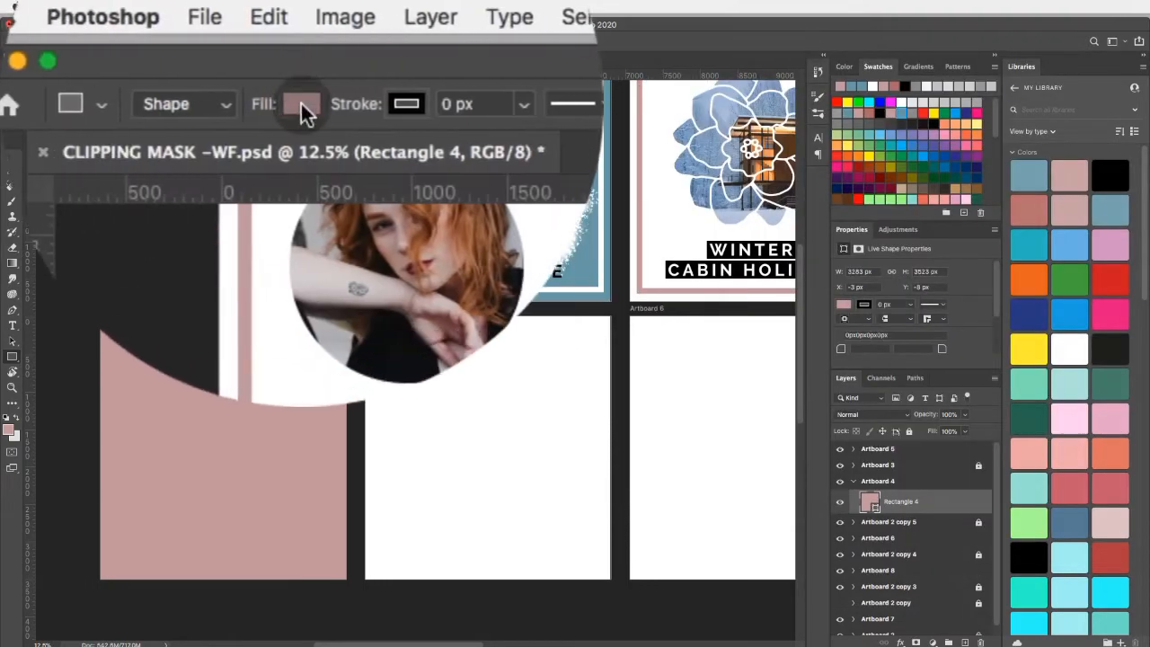
# Remove the rectangle's fill and set its stroke to pink c9a2a4, sampled from the frame of the Winter Clipping Mask artboard
pyautogui.click(303, 105)
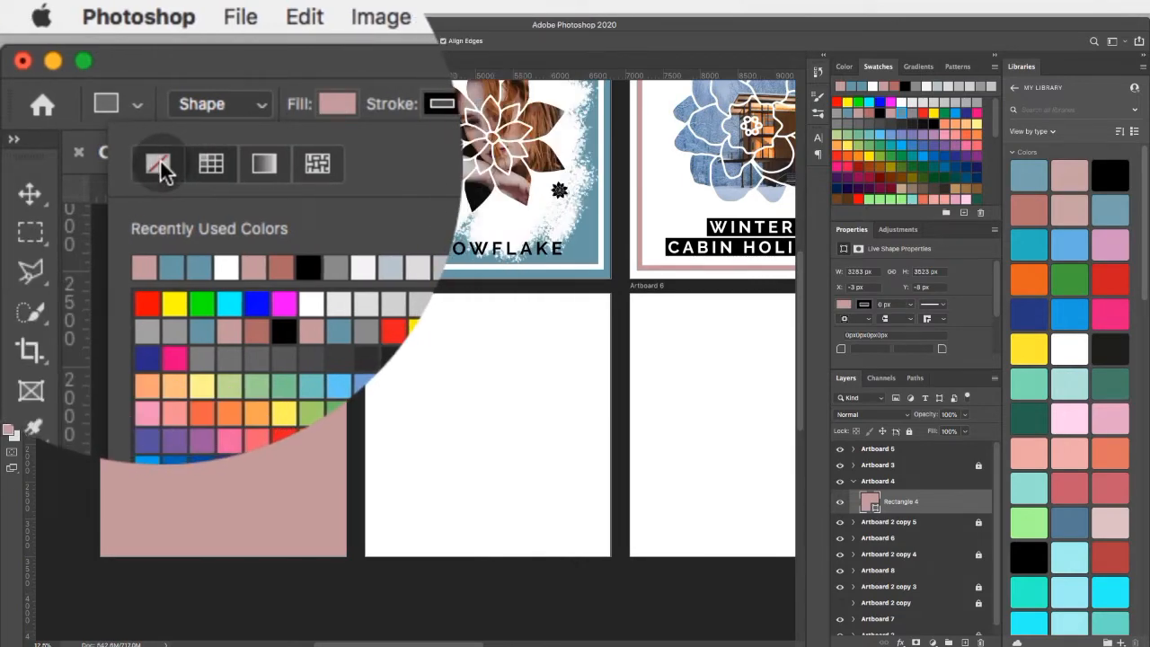
pyautogui.click(160, 165)
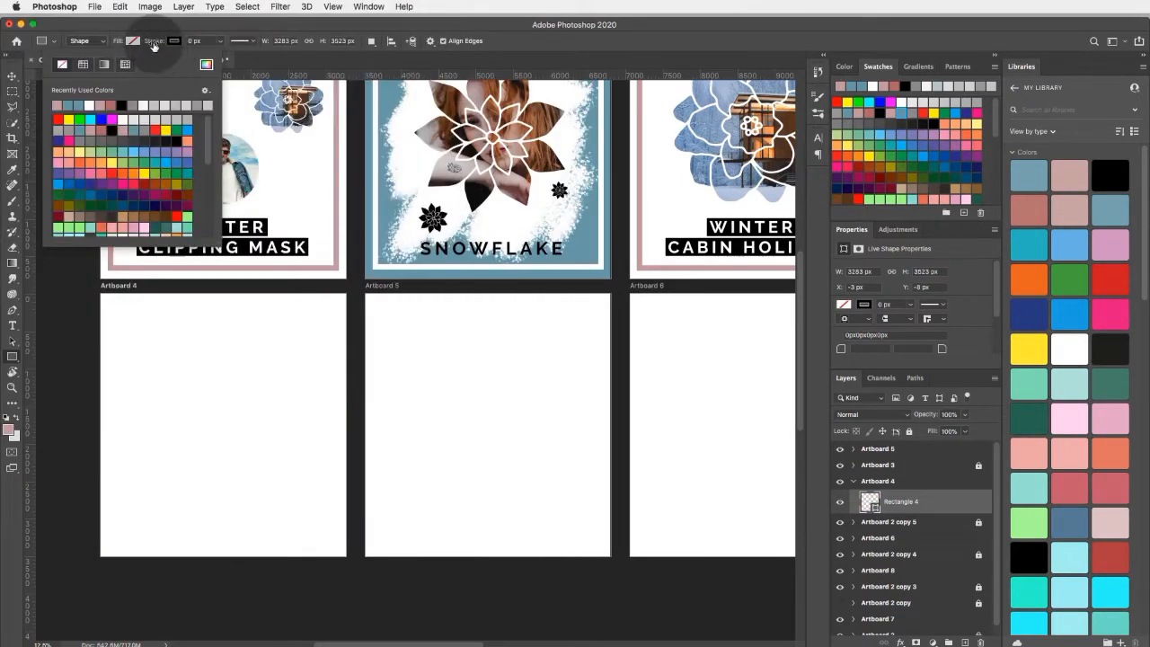
pyautogui.click(174, 41)
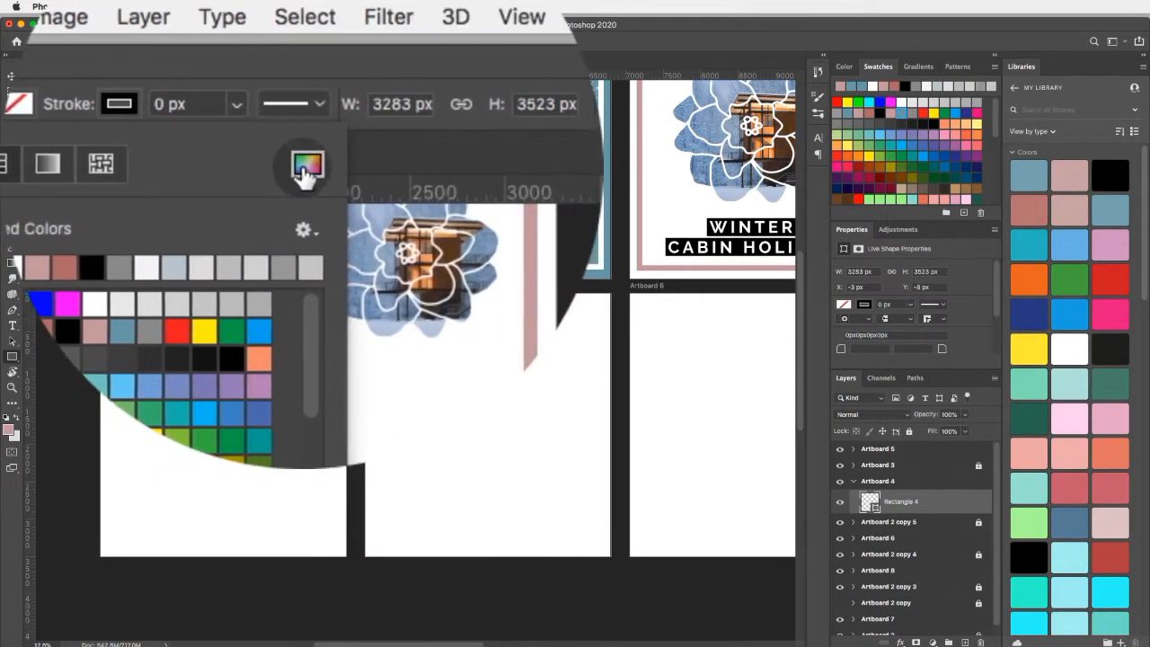
pyautogui.click(305, 173)
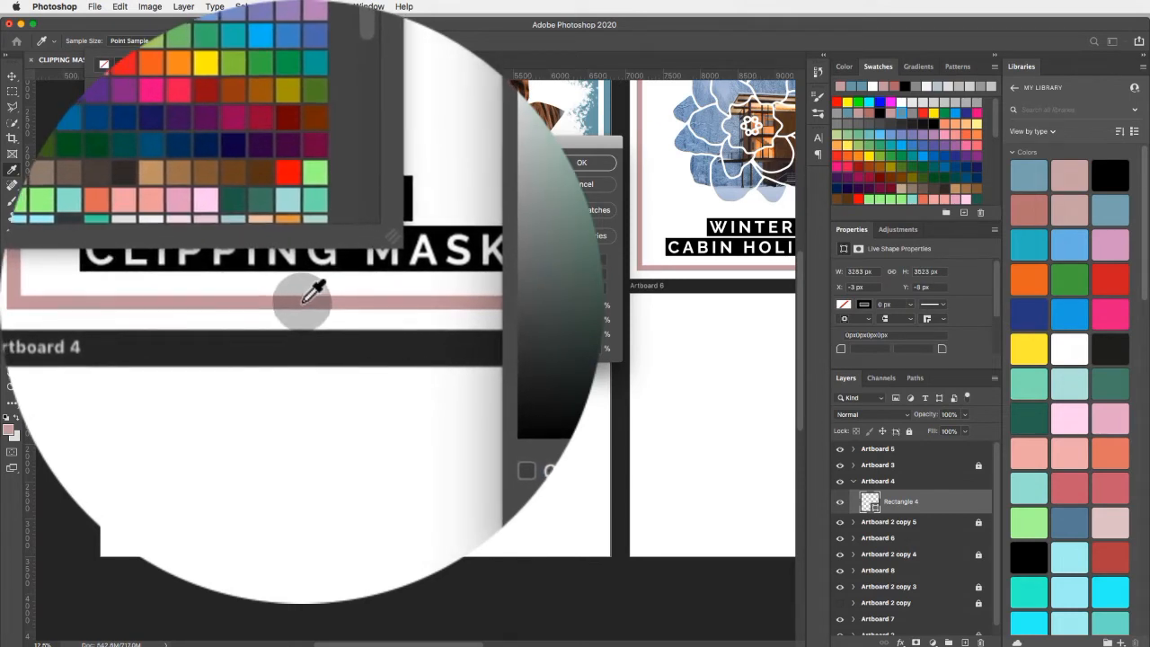
pyautogui.click(304, 303)
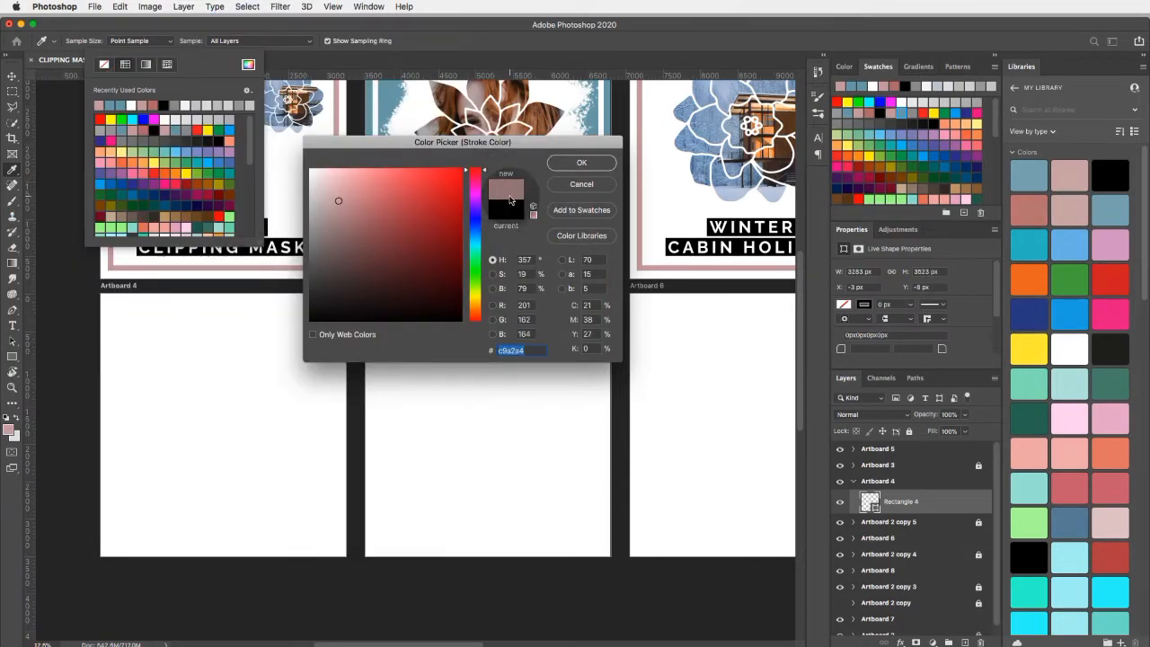
pyautogui.click(578, 163)
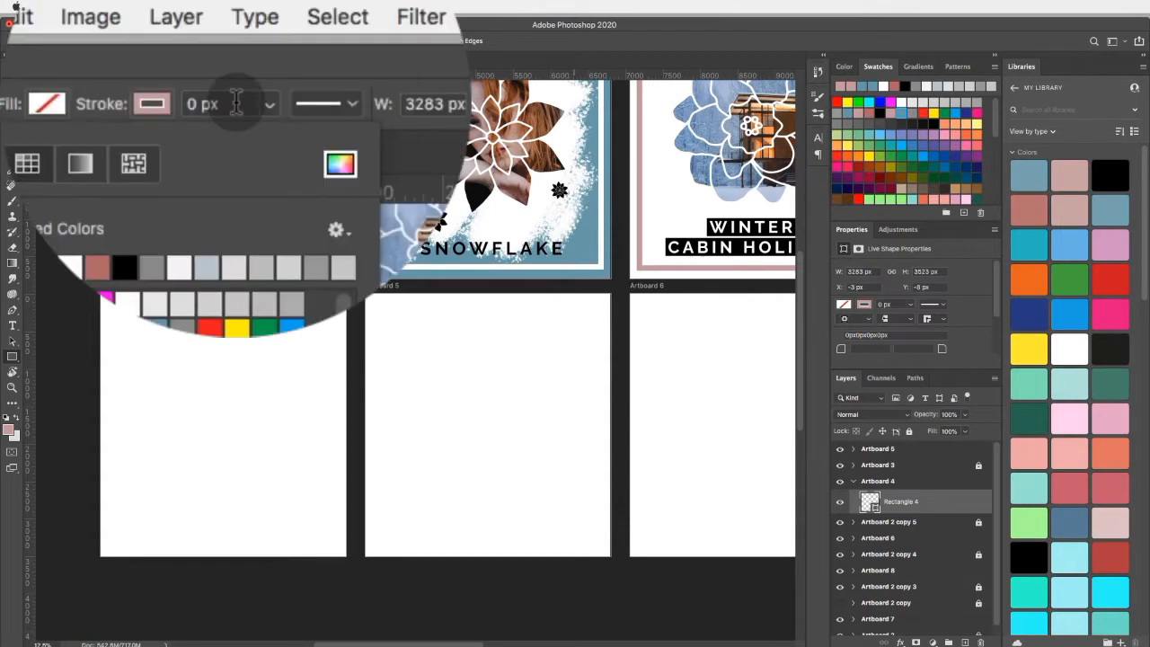
# Set the rectangle's stroke width to about 75.64 px so it forms a pink frame
pyautogui.click(235, 101)
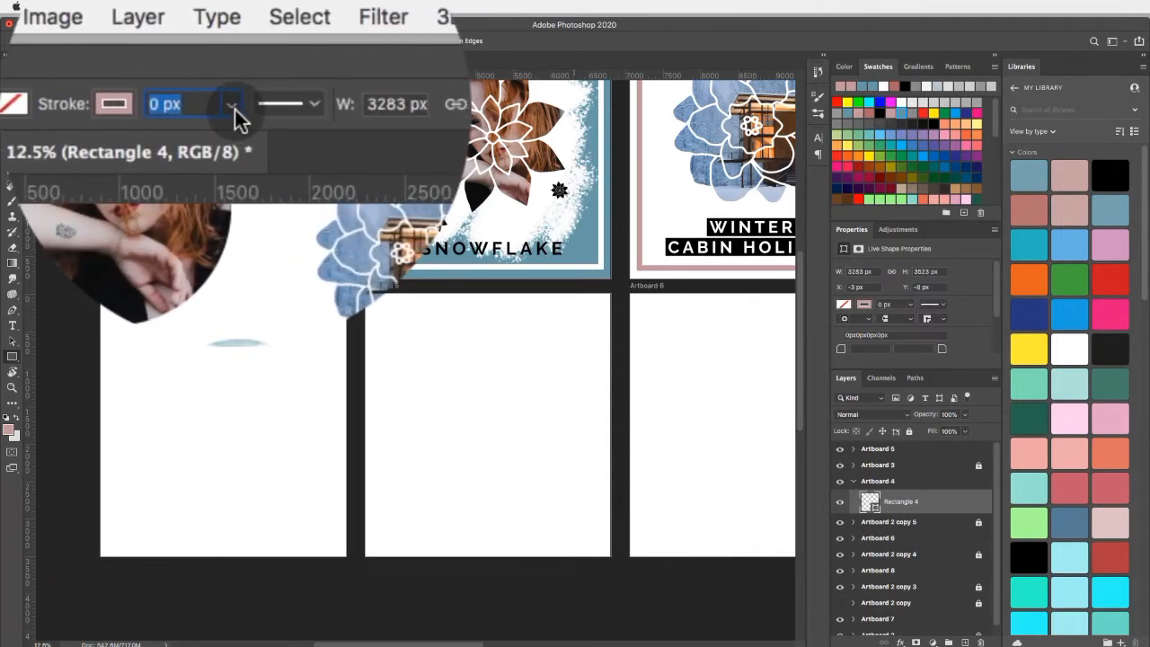
pyautogui.click(236, 101)
pyautogui.moveTo(225, 141); pyautogui.dragTo(252, 151)
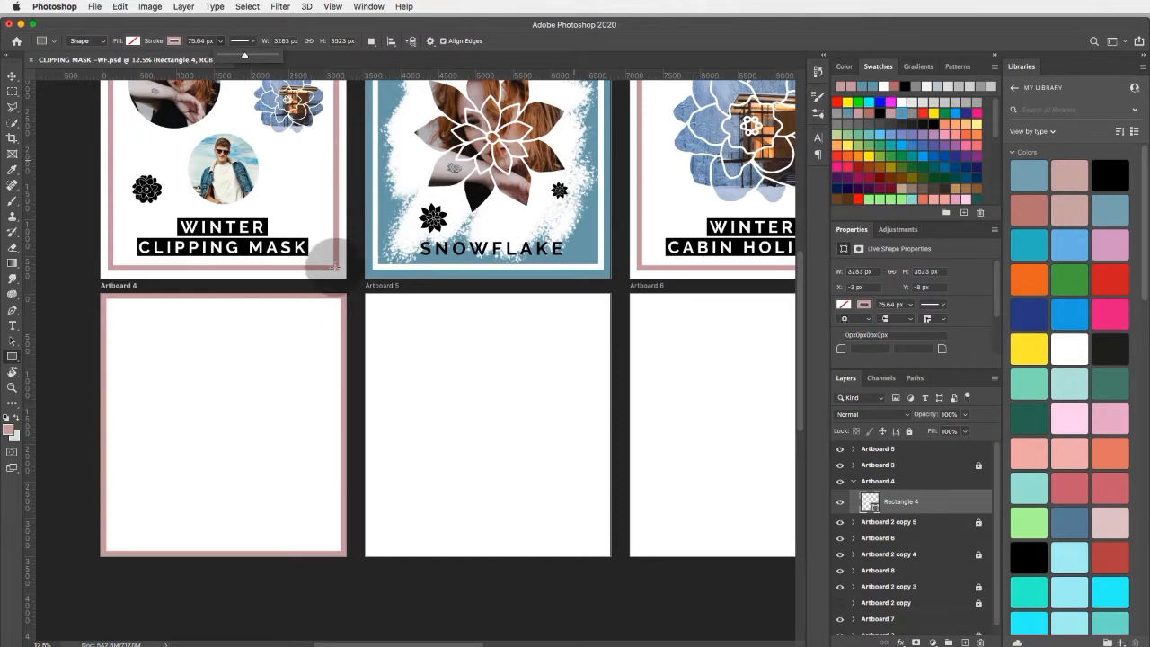
# Scale the pink frame proportionally about its center to about 93.73% with Free Transform, leaving a white margin around it
pyautogui.scroll(3, 333, 267)
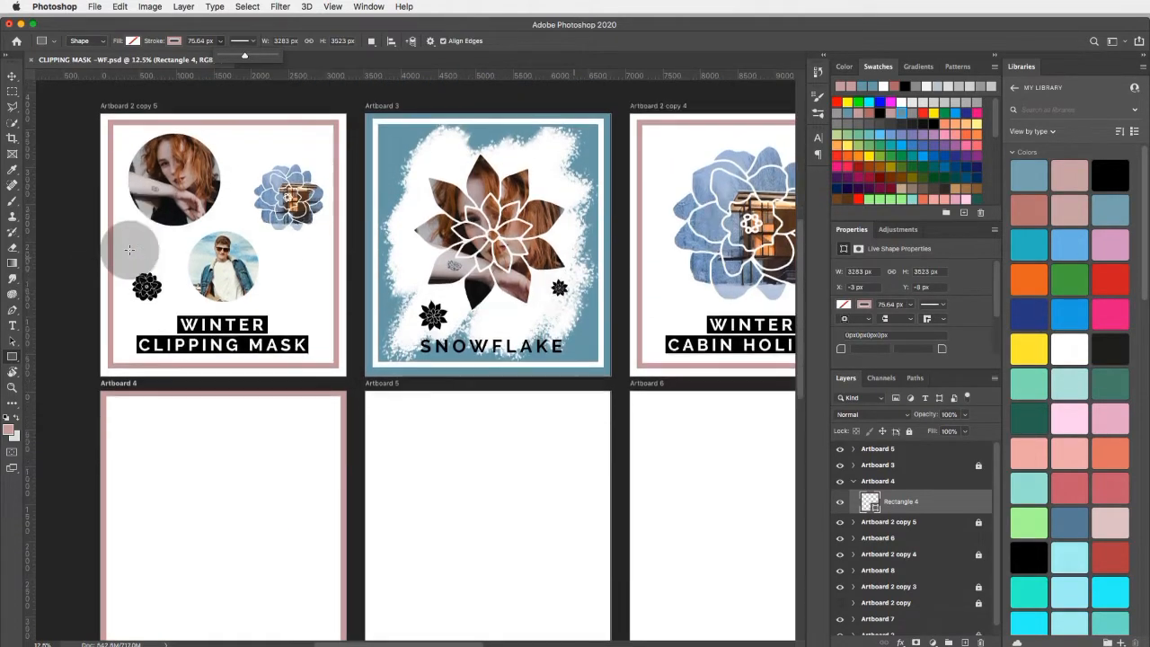
pyautogui.scroll(-2, 130, 250)
pyautogui.hscroll(-3, 129, 250)
pyautogui.hscroll(3, 129, 249)
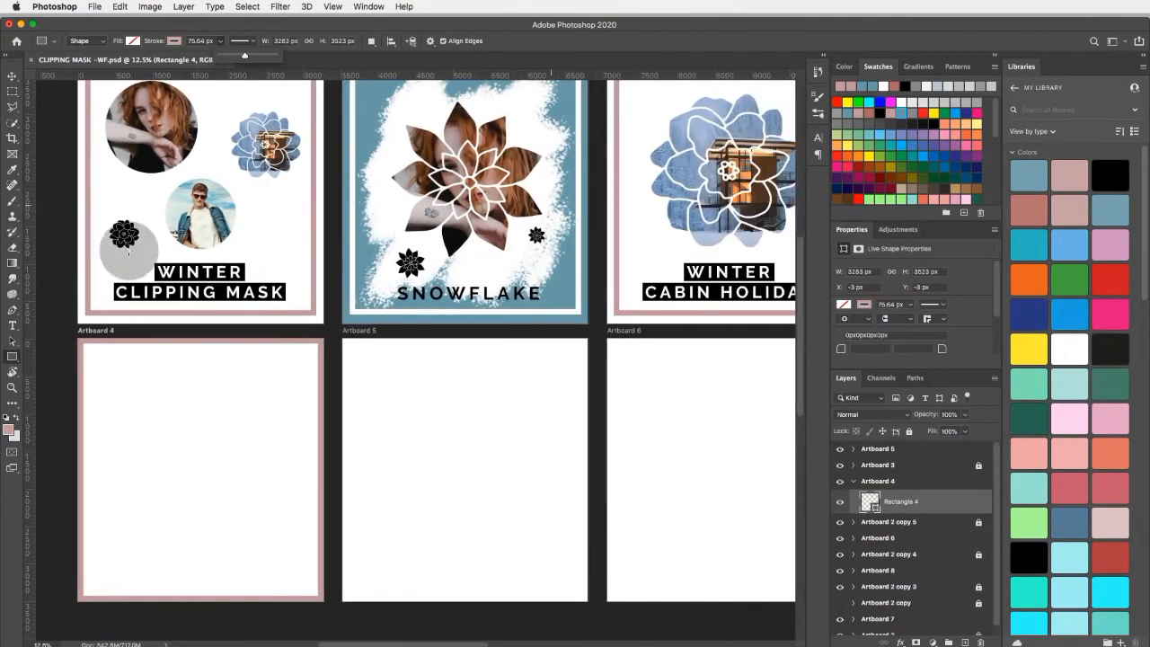
pyautogui.click(13, 78)
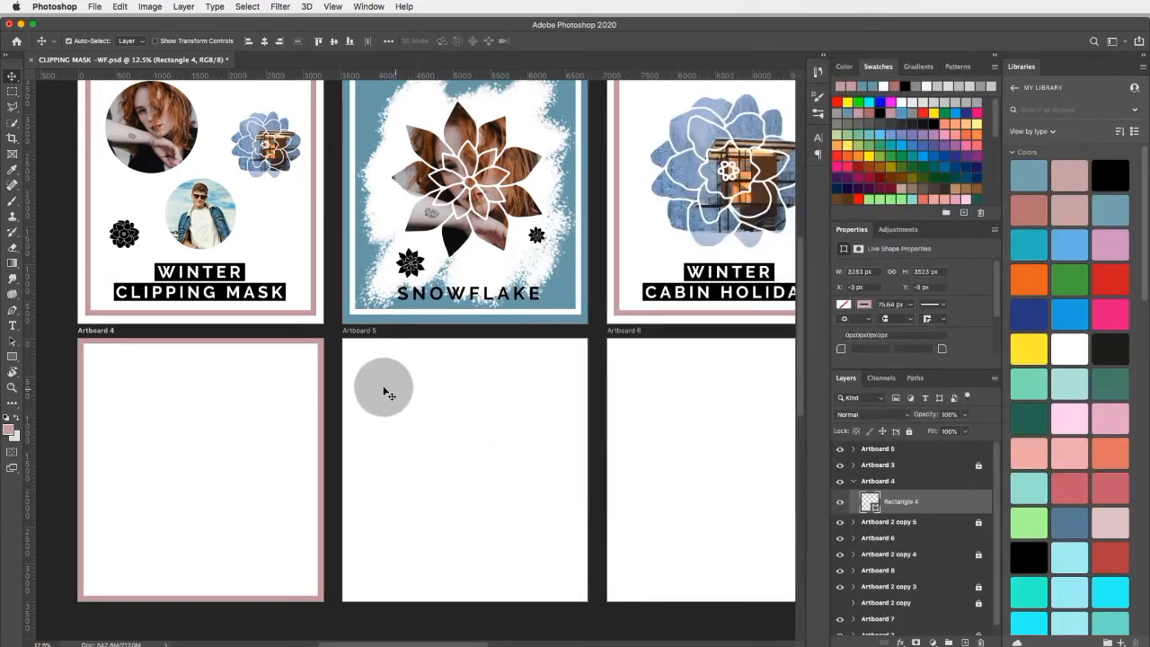
pyautogui.click(120, 7)
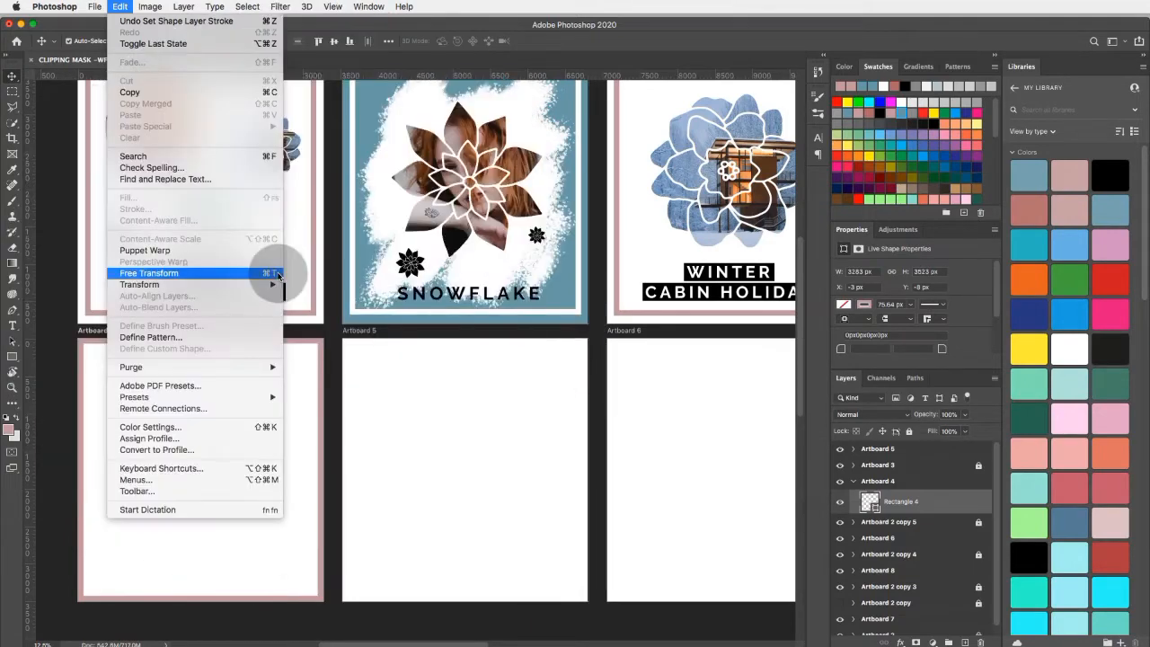
pyautogui.click(270, 273)
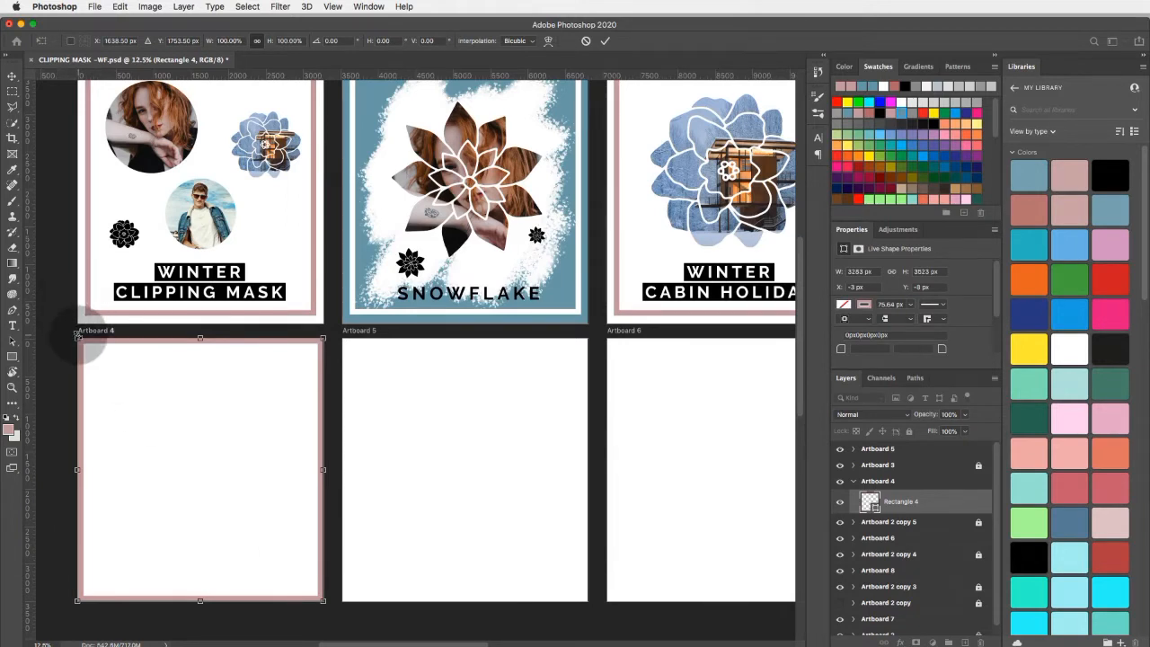
pyautogui.moveTo(78, 335); pyautogui.dragTo(87, 344)
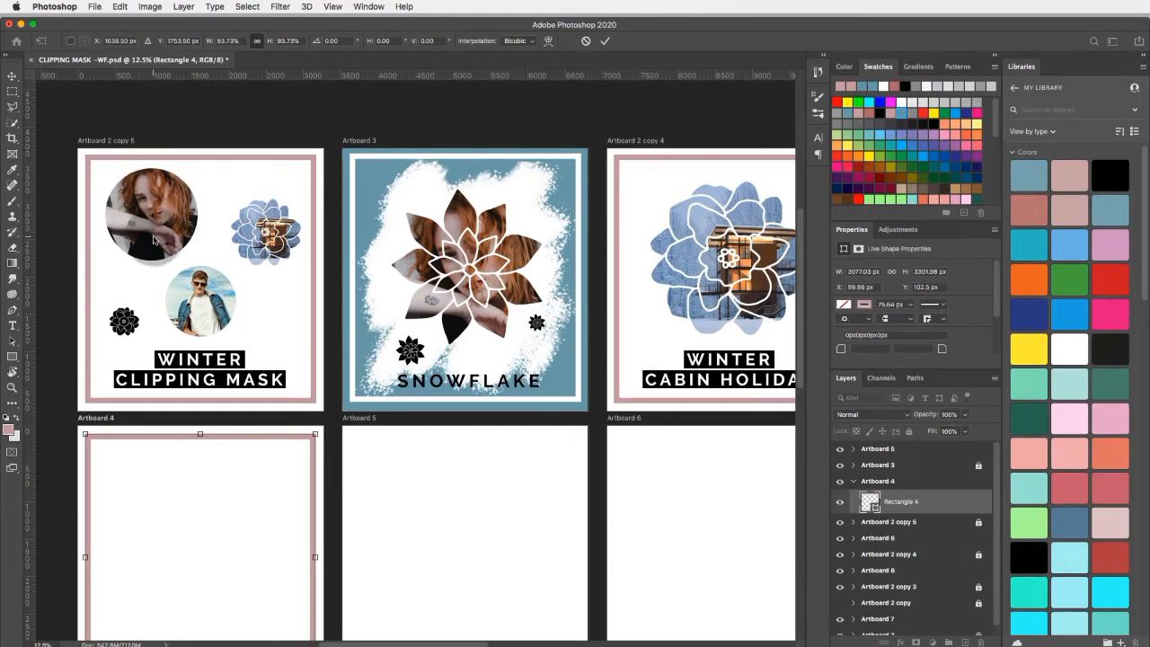
# Keep the scaled frame and switch to the Ellipse tool for drawing inside Artboard 4
pyautogui.click(33, 367)
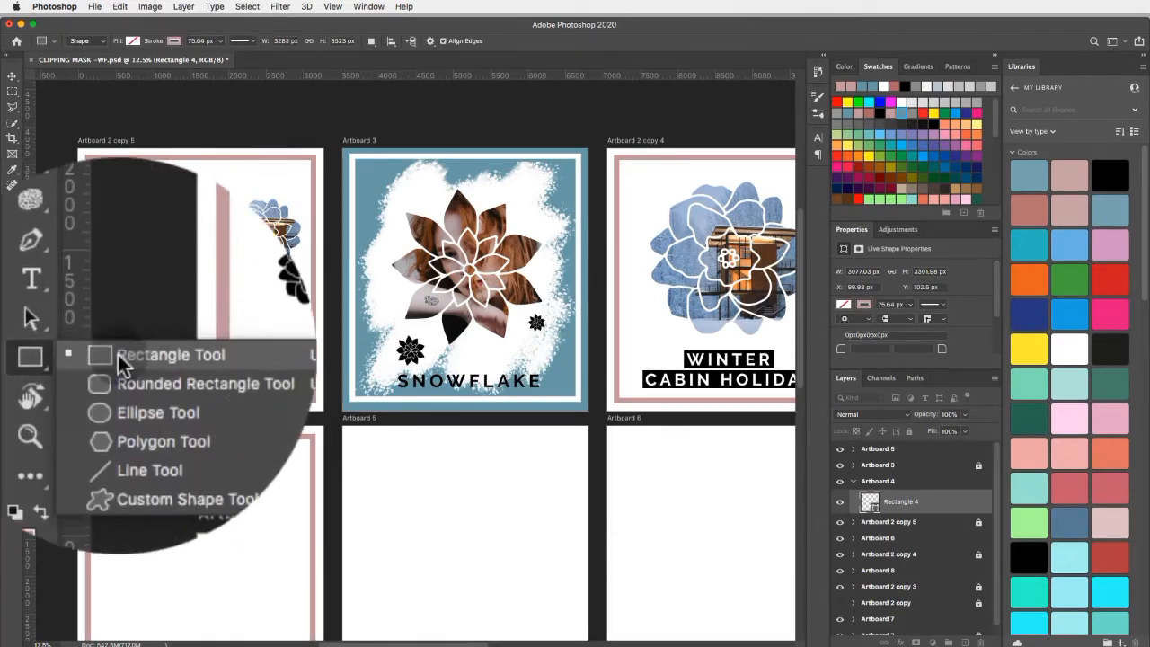
pyautogui.click(197, 376)
pyautogui.scroll(-2, 134, 403)
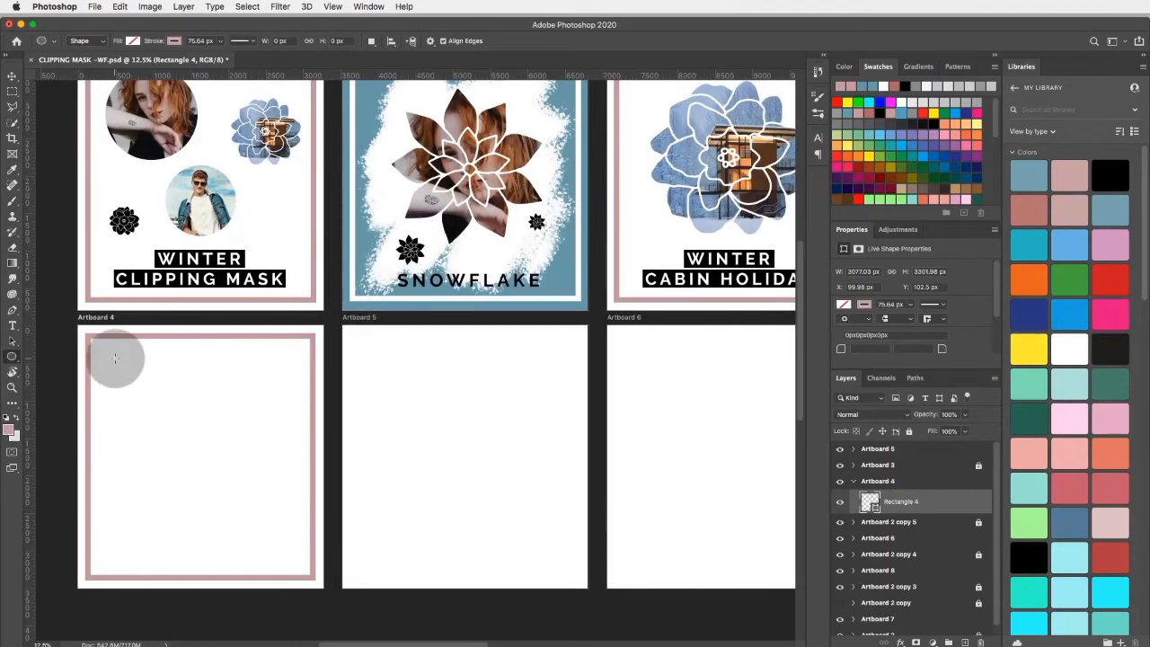
pyautogui.moveTo(114, 358); pyautogui.dragTo(138, 428)
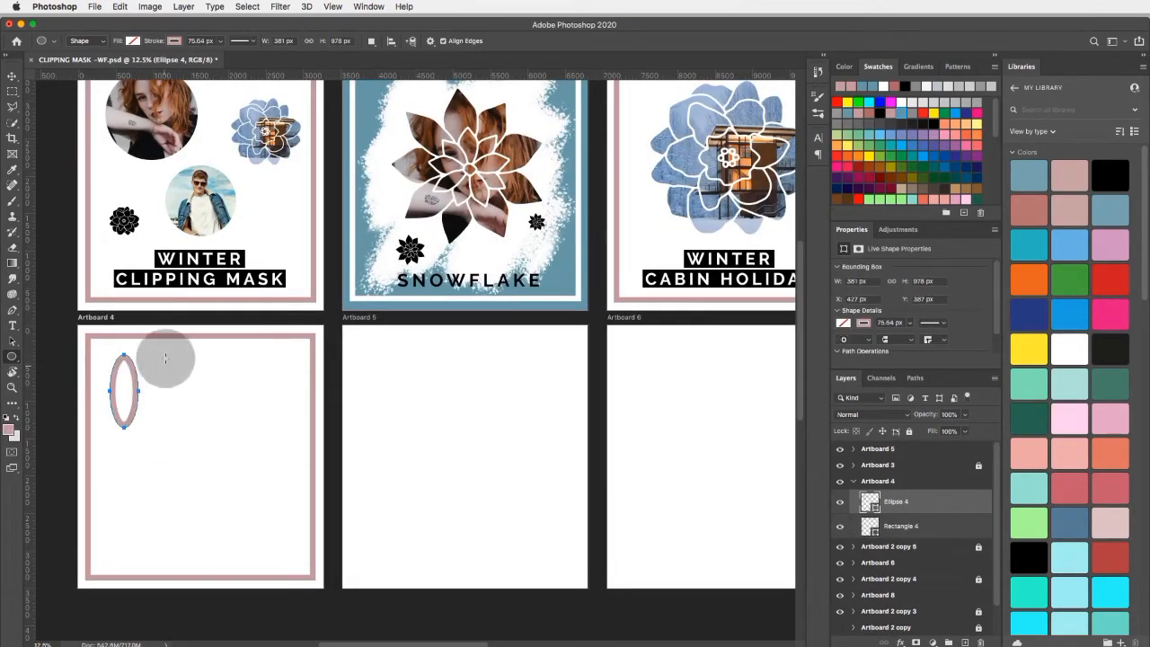
pyautogui.moveTo(160, 360); pyautogui.dragTo(202, 446)
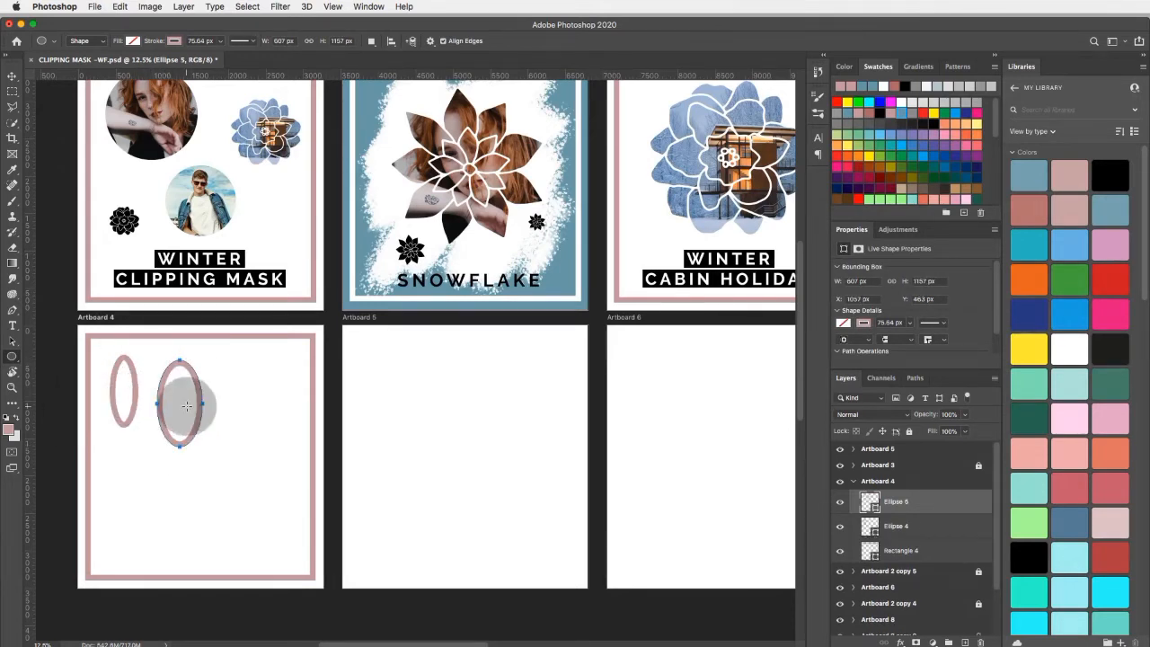
pyautogui.click(120, 6)
pyautogui.click(141, 21)
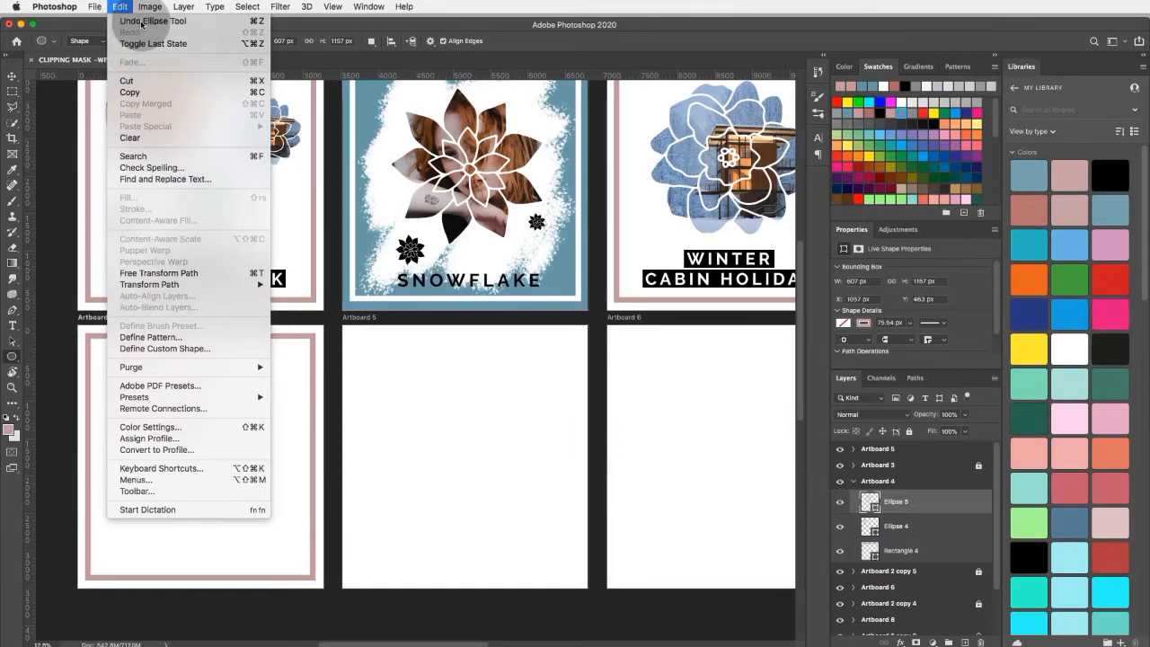
pyautogui.click(121, 7)
pyautogui.click(129, 22)
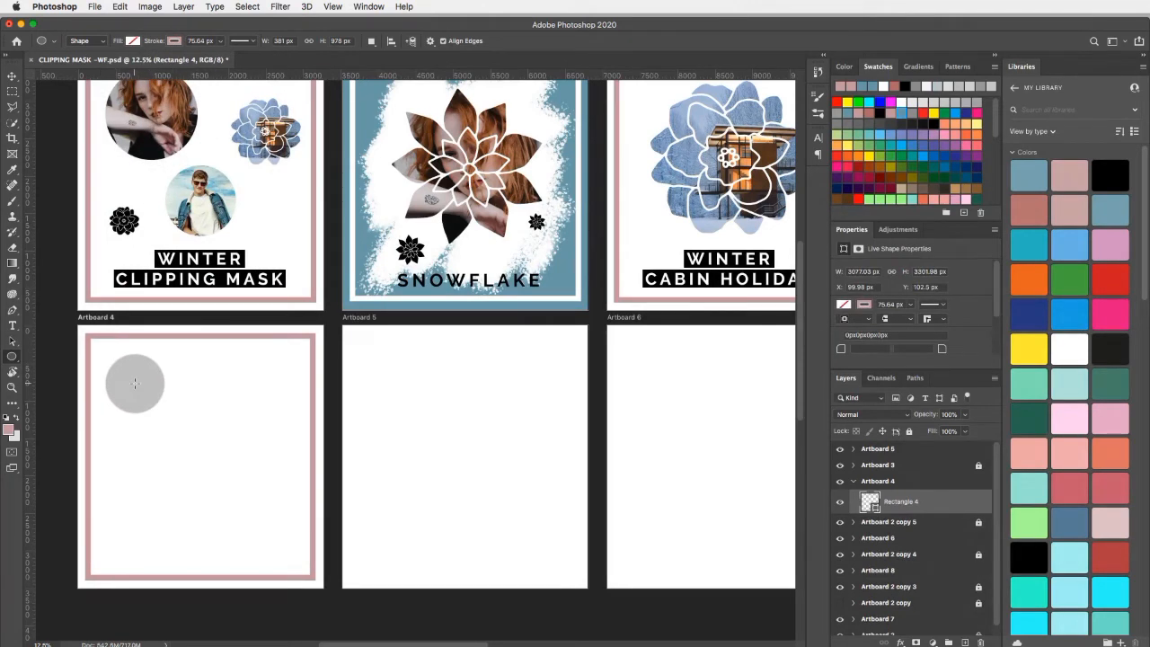
# Draw a perfect circle about 1205 px in diameter in the upper-left area of the frame on Artboard 4
pyautogui.moveTo(108, 353); pyautogui.dragTo(198, 483)
pyautogui.press('shift')
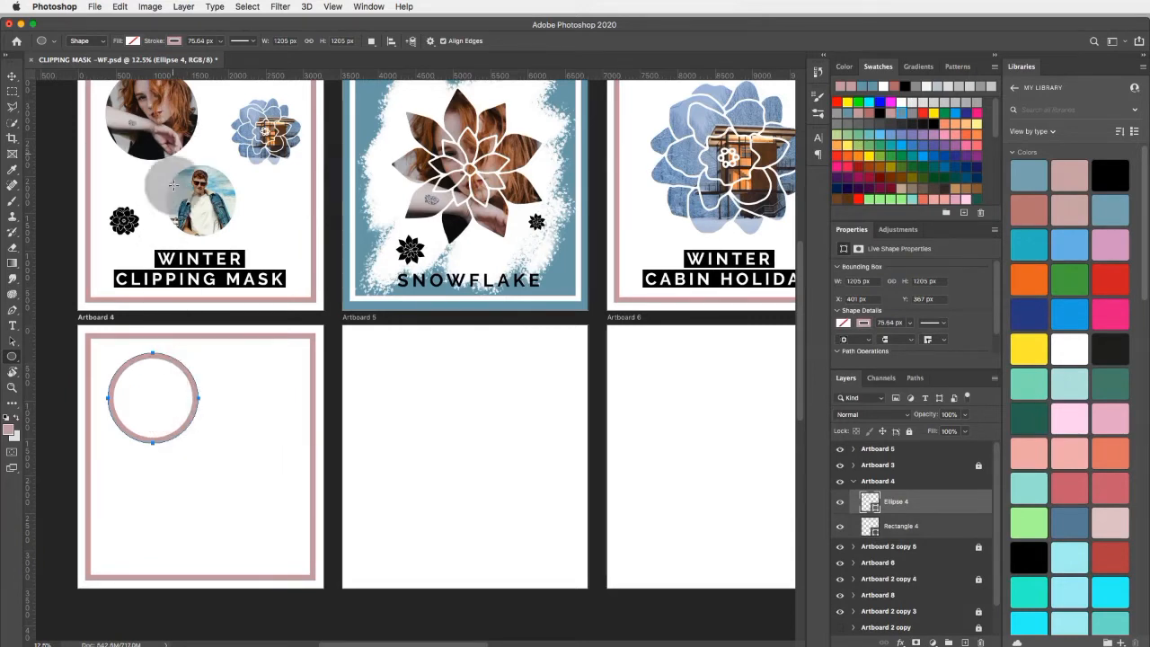
pyautogui.scroll(2, 172, 321)
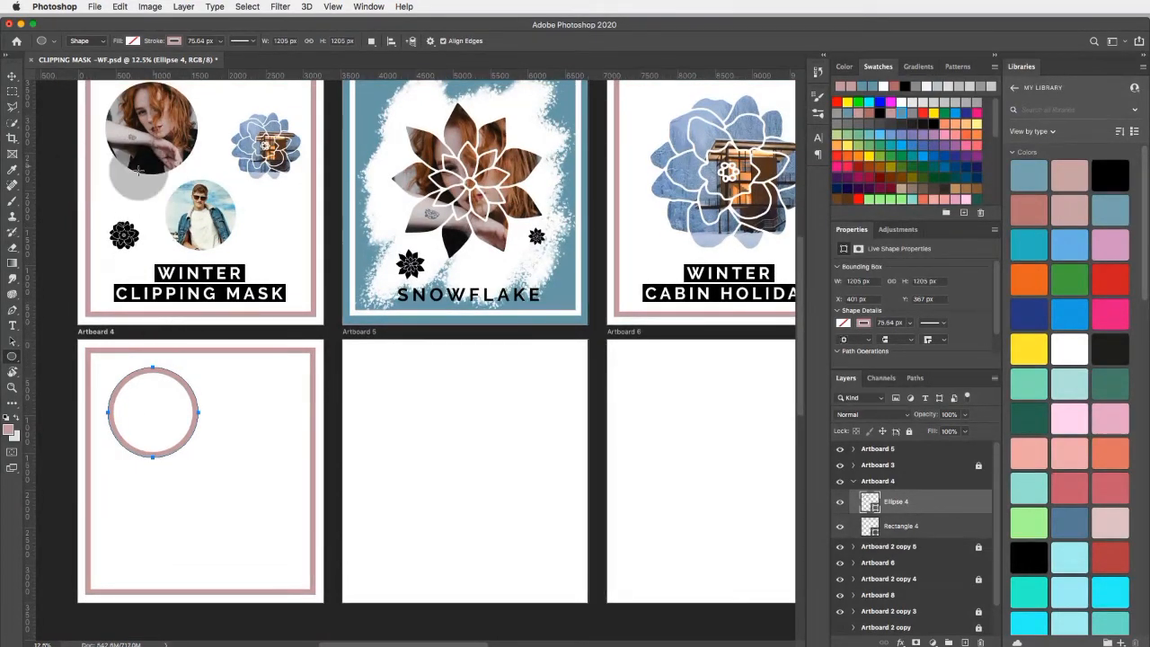
# Fill the circle with the recently used dusty pink and remove its stroke
pyautogui.click(133, 41)
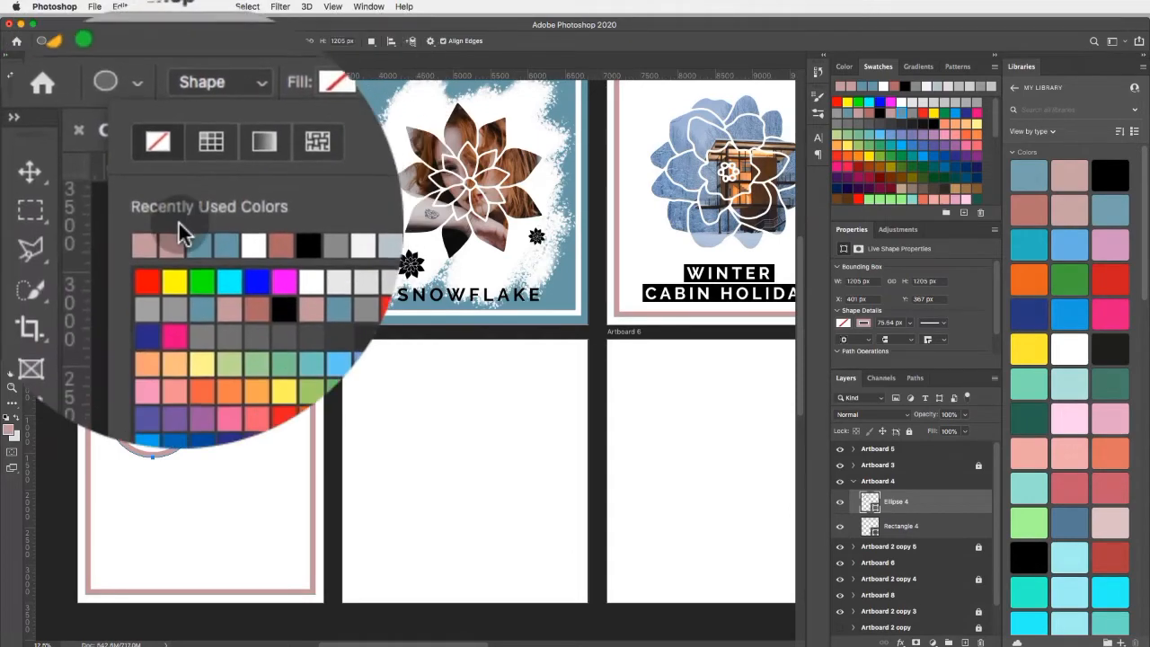
pyautogui.click(178, 226)
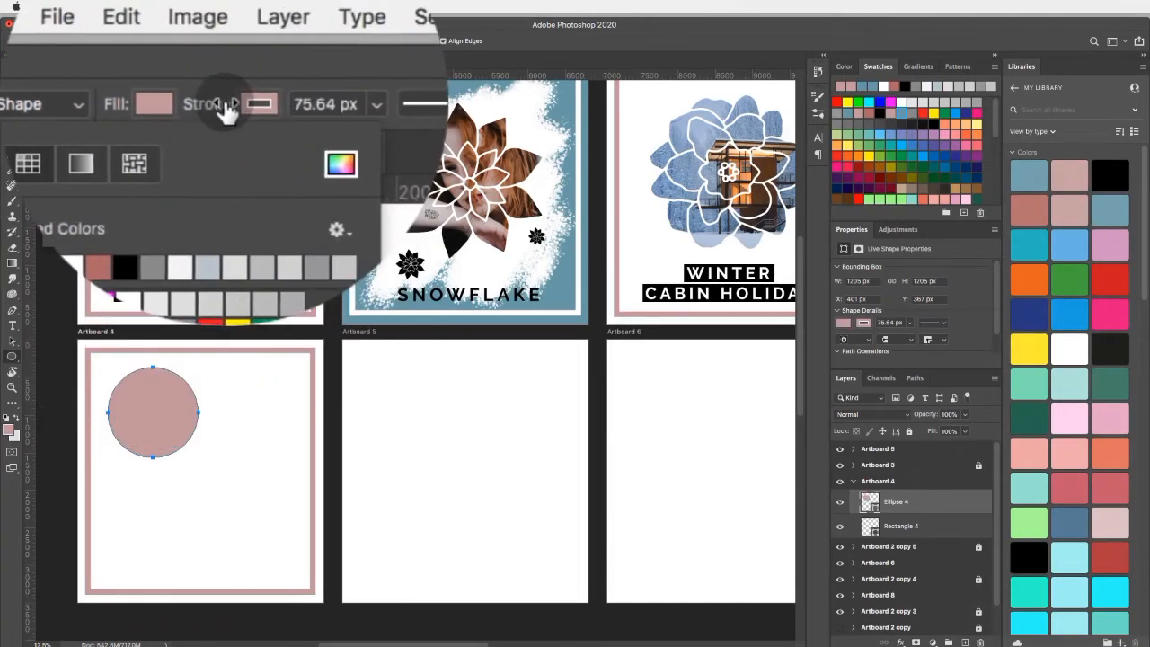
pyautogui.click(225, 99)
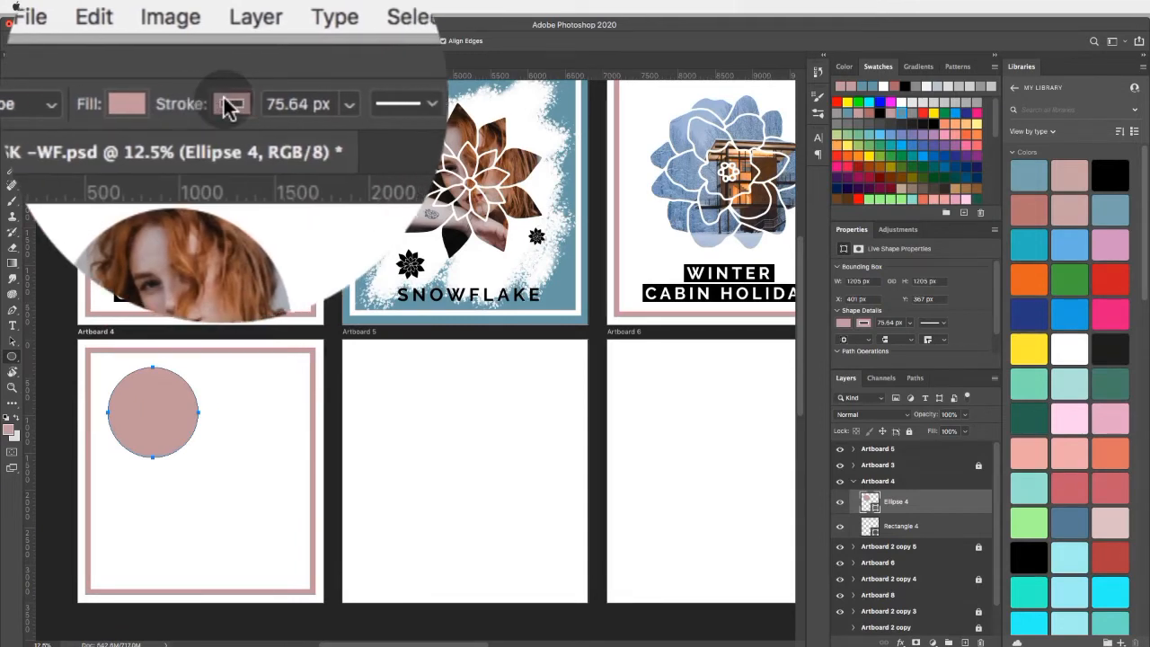
pyautogui.click(229, 105)
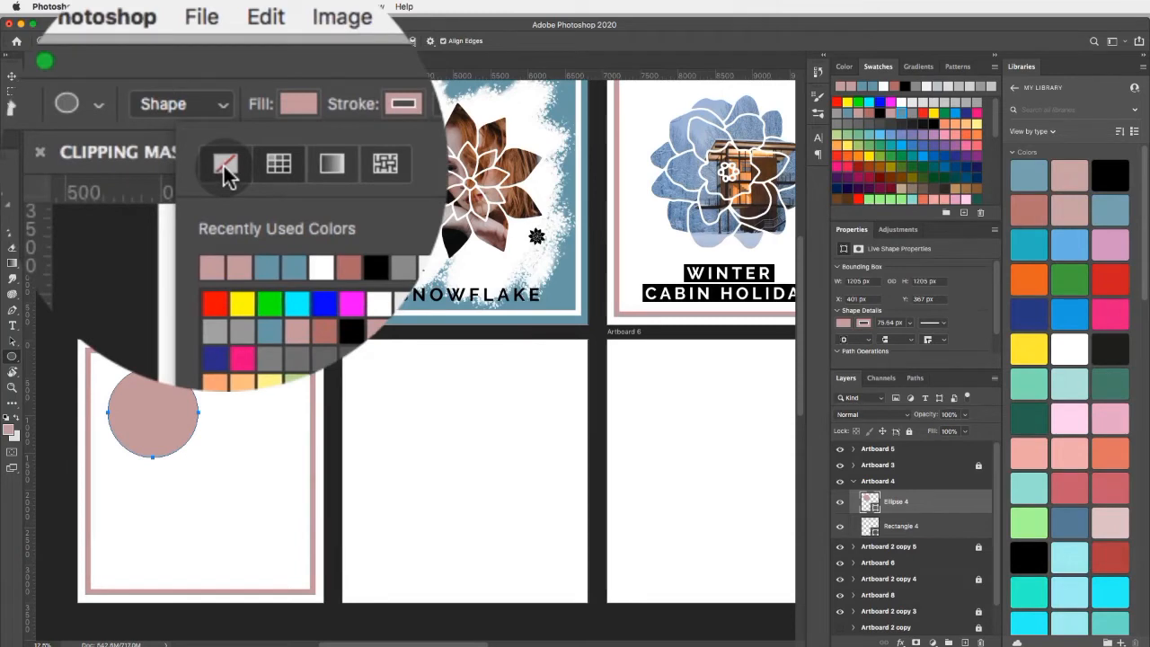
pyautogui.click(224, 166)
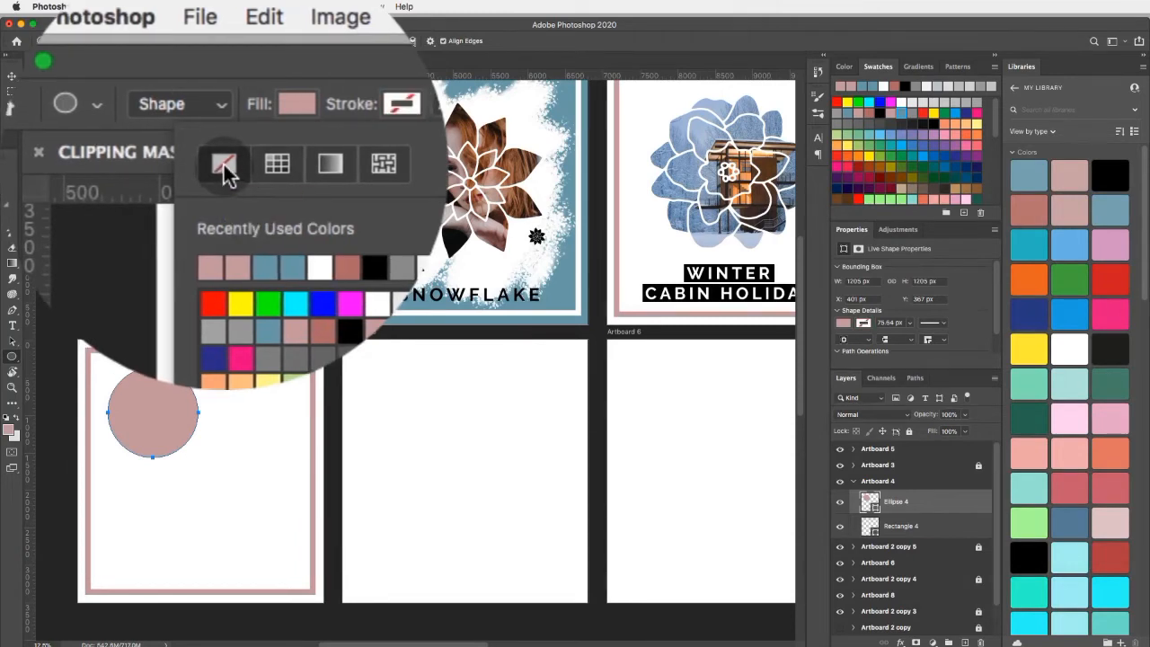
pyautogui.click(175, 40)
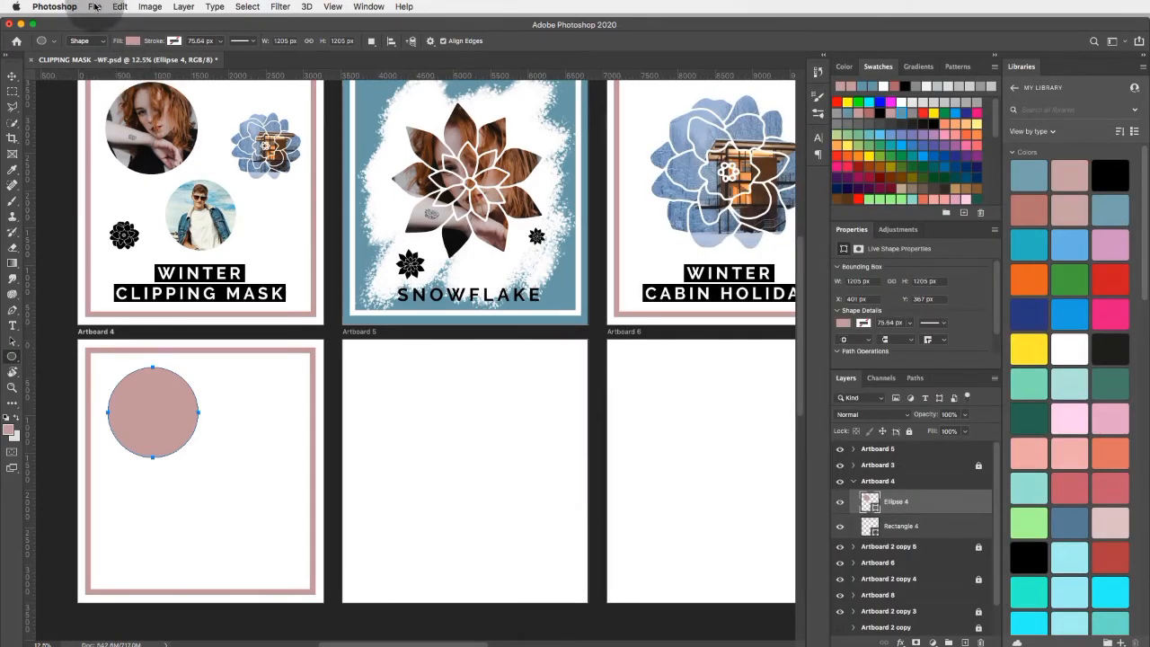
# Place Remove Tattoo.jpg from the Images folder inside Exersize 1 as an embedded image on Artboard 4
pyautogui.click(94, 7)
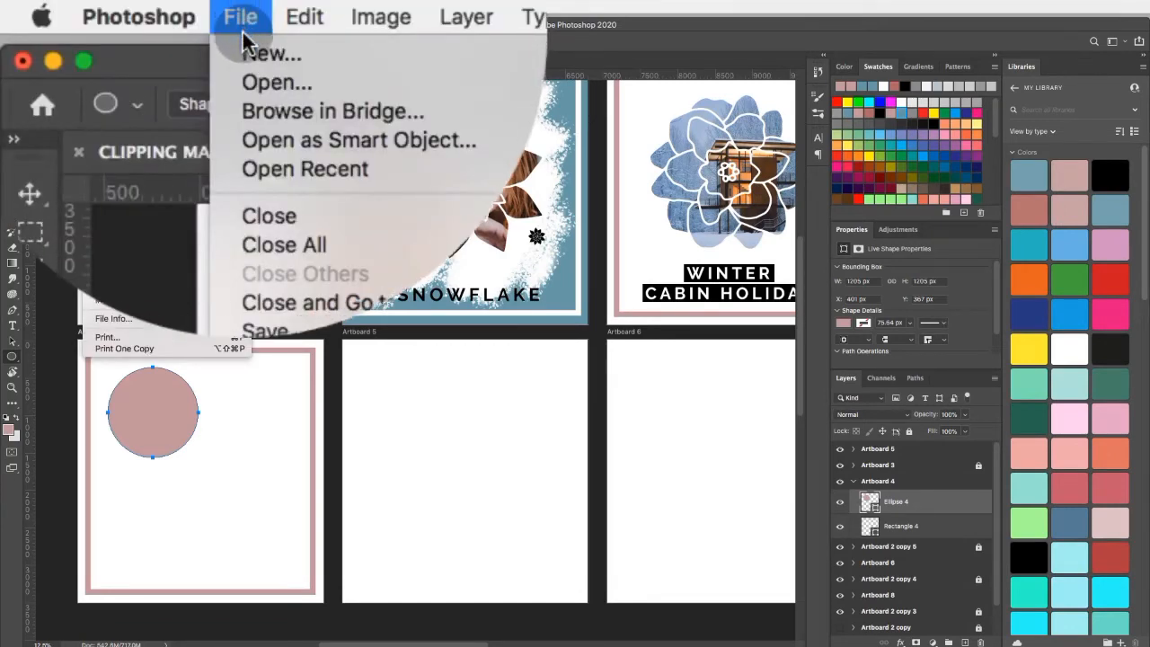
pyautogui.click(285, 308)
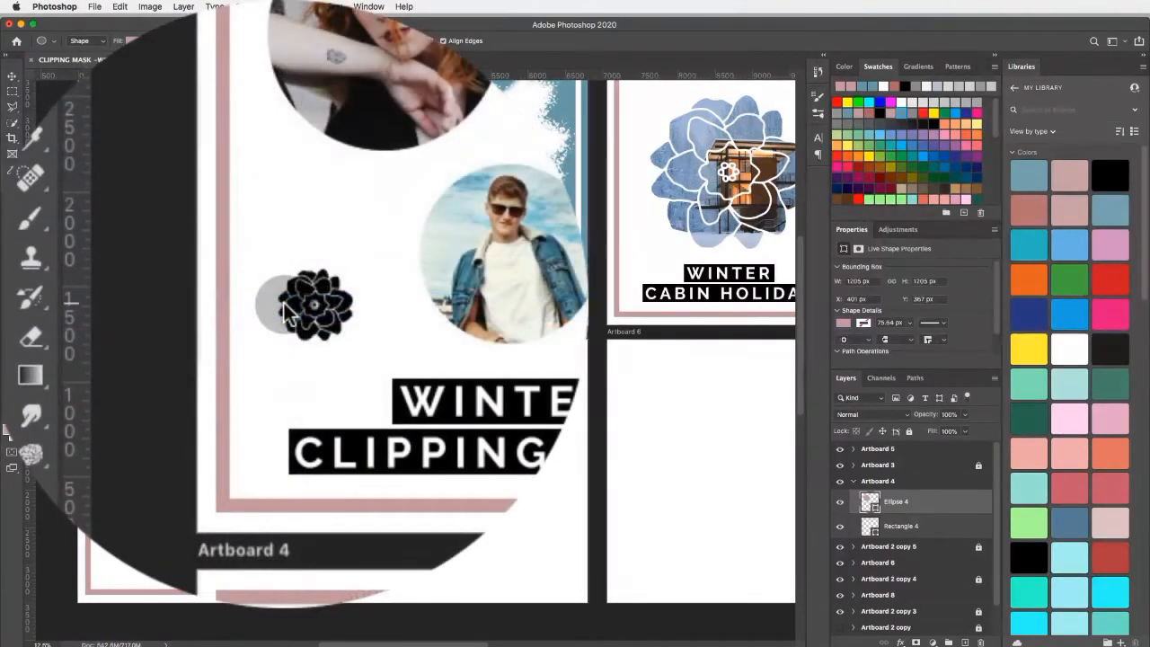
pyautogui.click(481, 83)
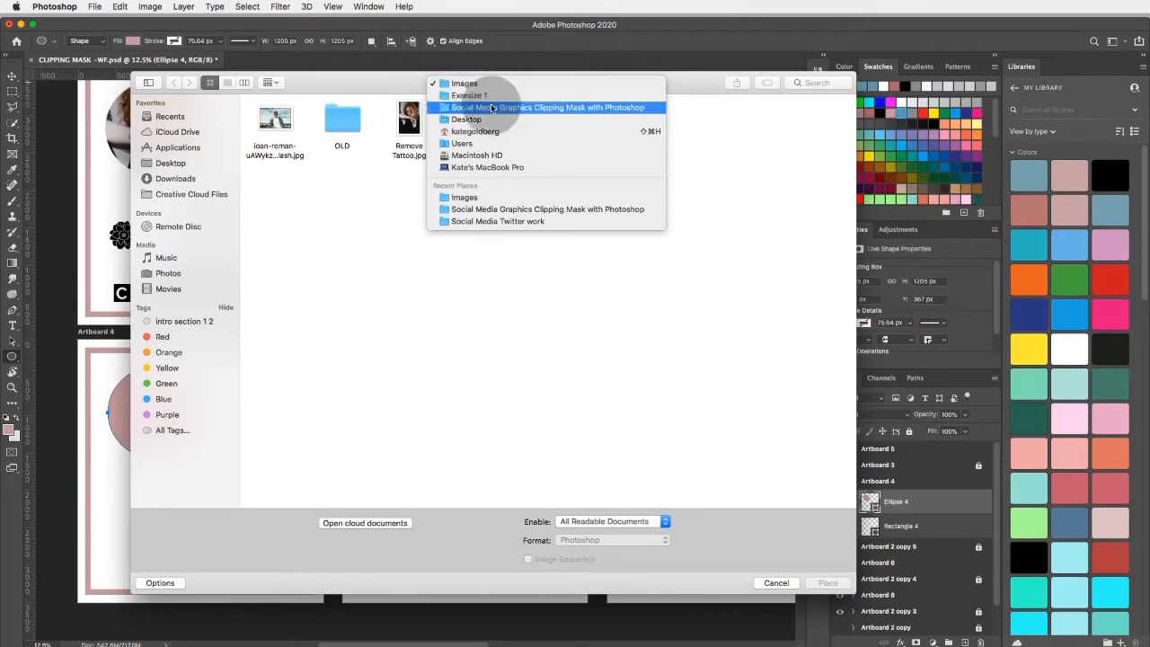
pyautogui.click(491, 107)
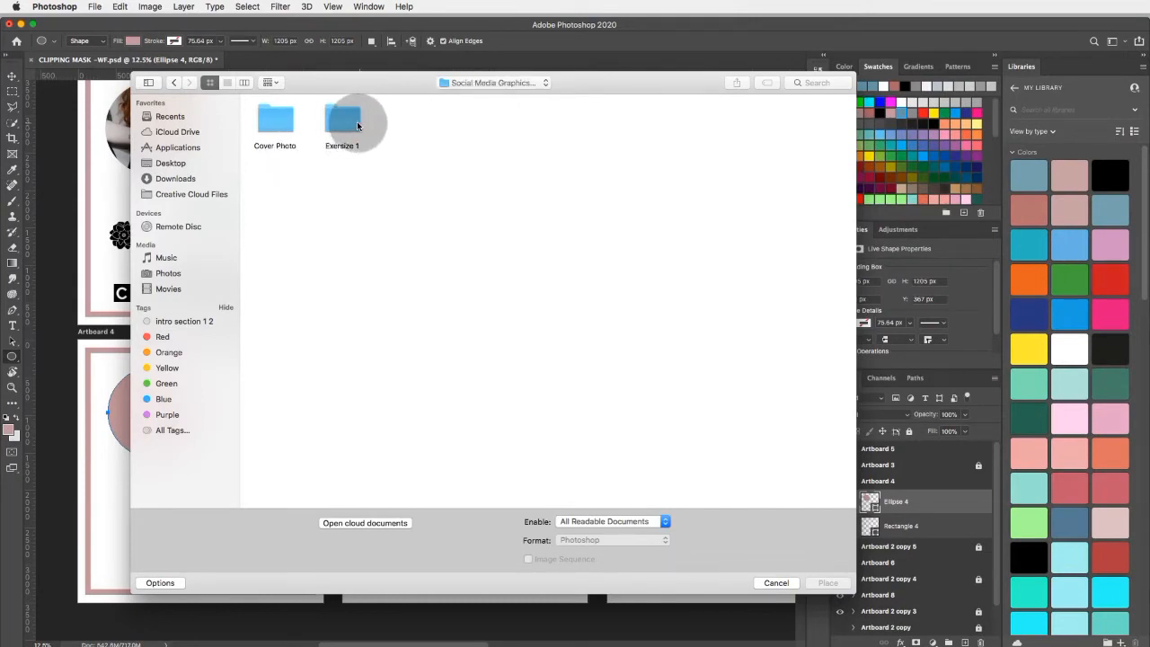
pyautogui.doubleClick(340, 122)
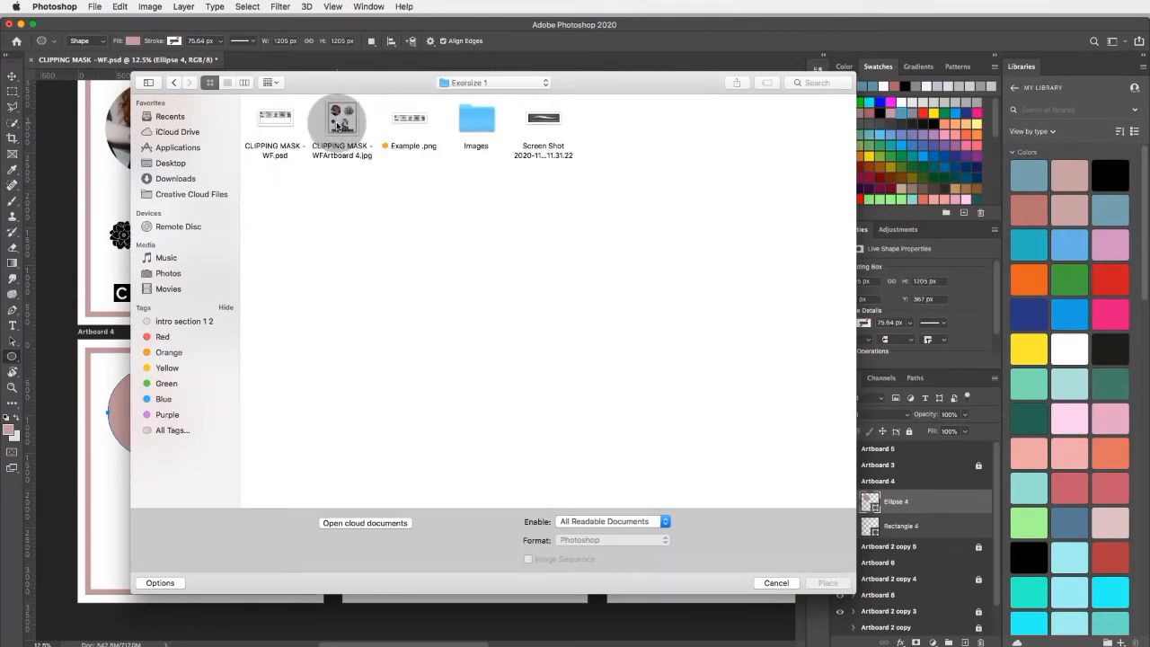
pyautogui.doubleClick(476, 120)
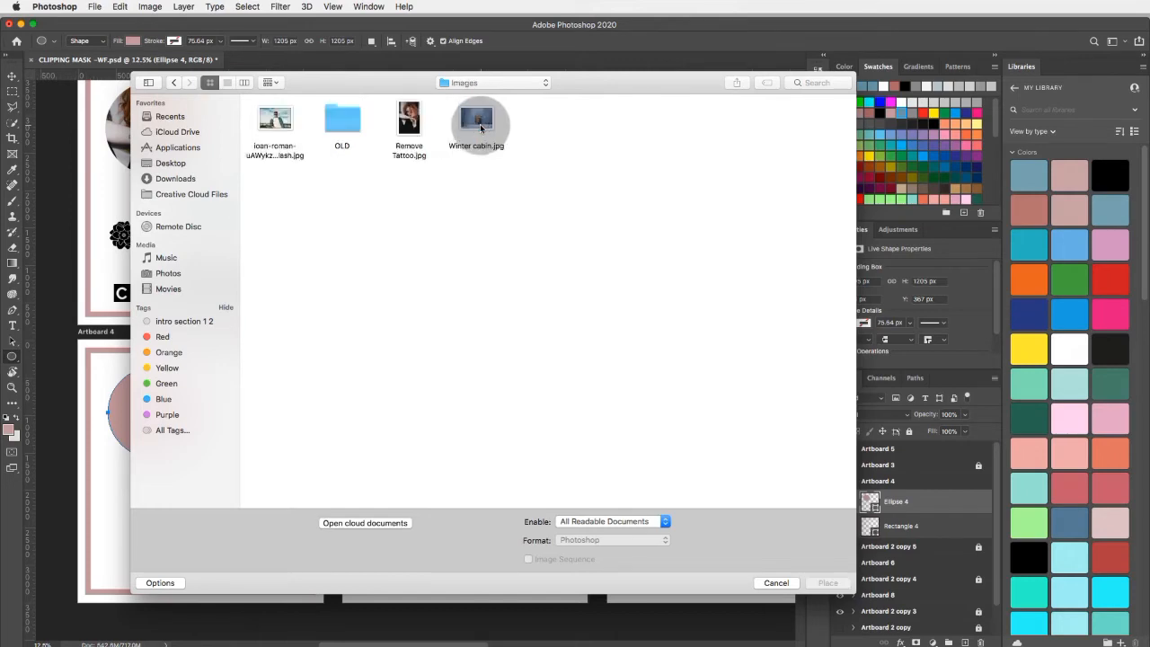
pyautogui.moveTo(399, 91); pyautogui.dragTo(562, 107)
pyautogui.click(580, 137)
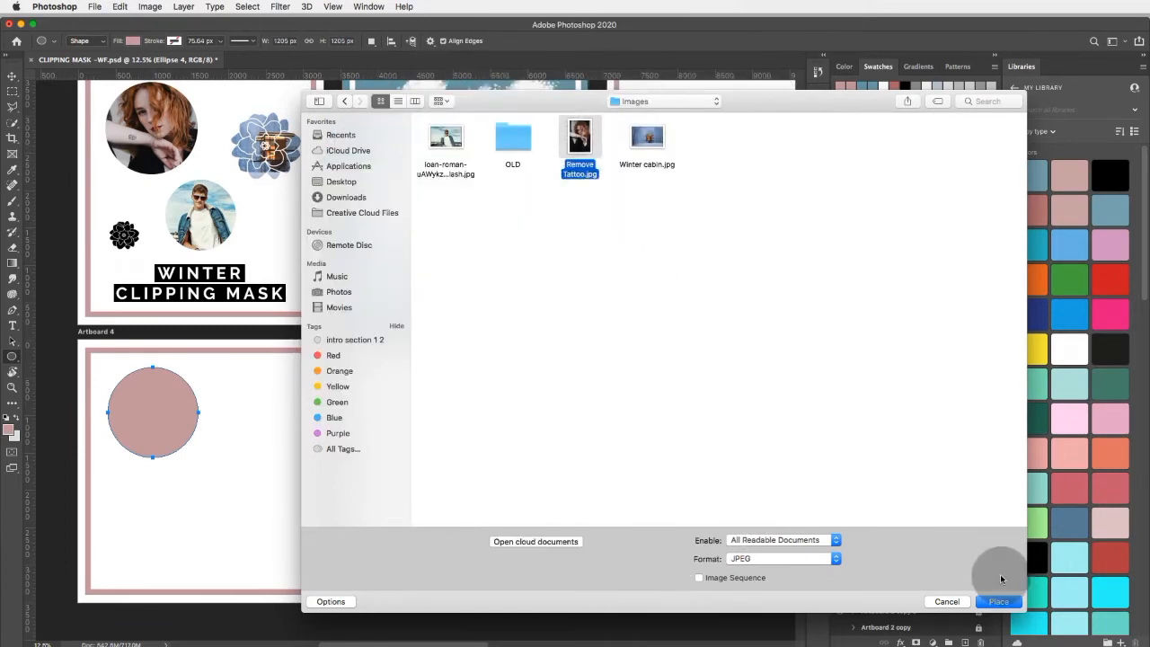
pyautogui.click(992, 601)
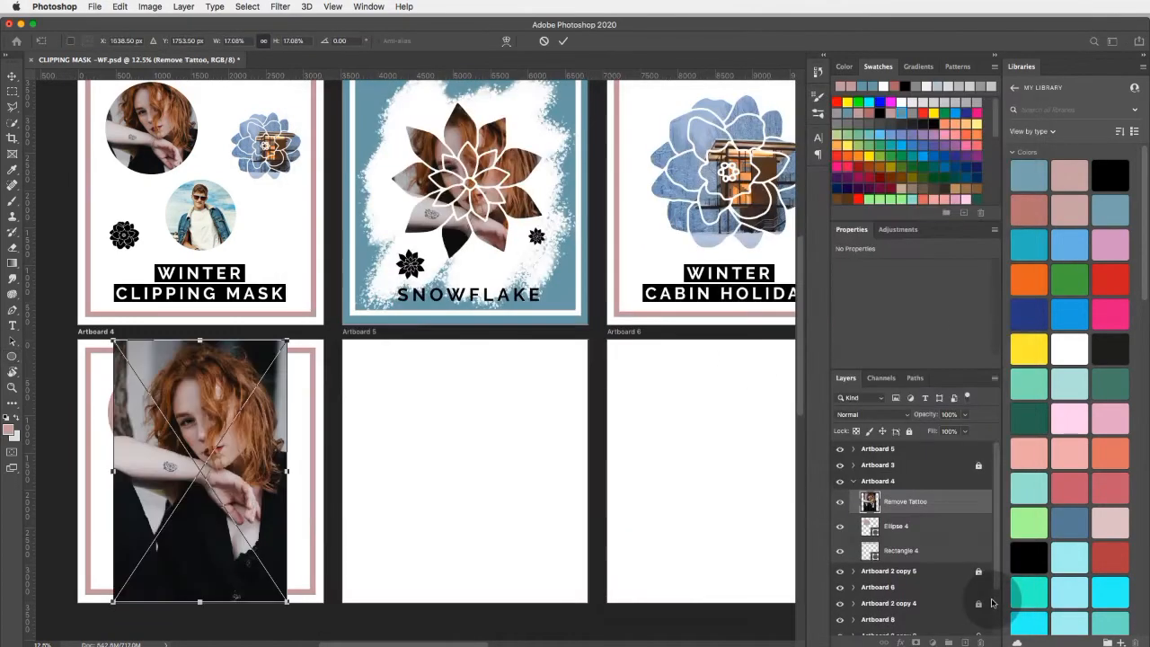
# Scale the placed portrait to about 9.4%, position it over the pink circle, and clip it to that circle with a clipping mask
pyautogui.moveTo(183, 395); pyautogui.dragTo(160, 380)
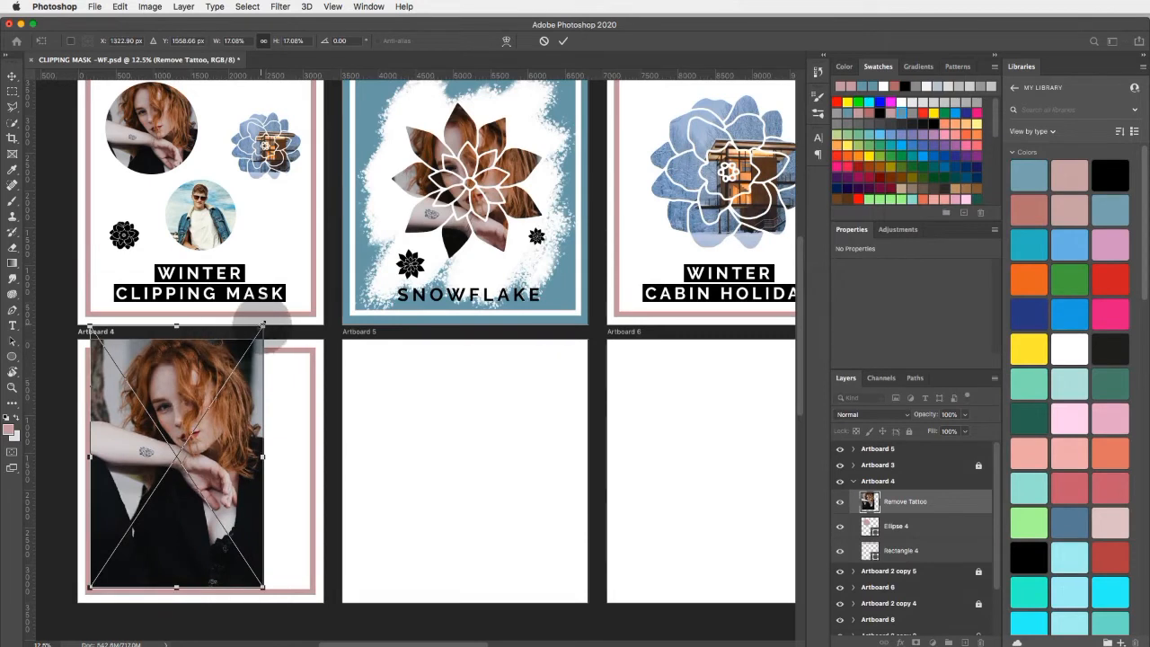
pyautogui.click(262, 325)
pyautogui.moveTo(262, 325); pyautogui.dragTo(206, 356)
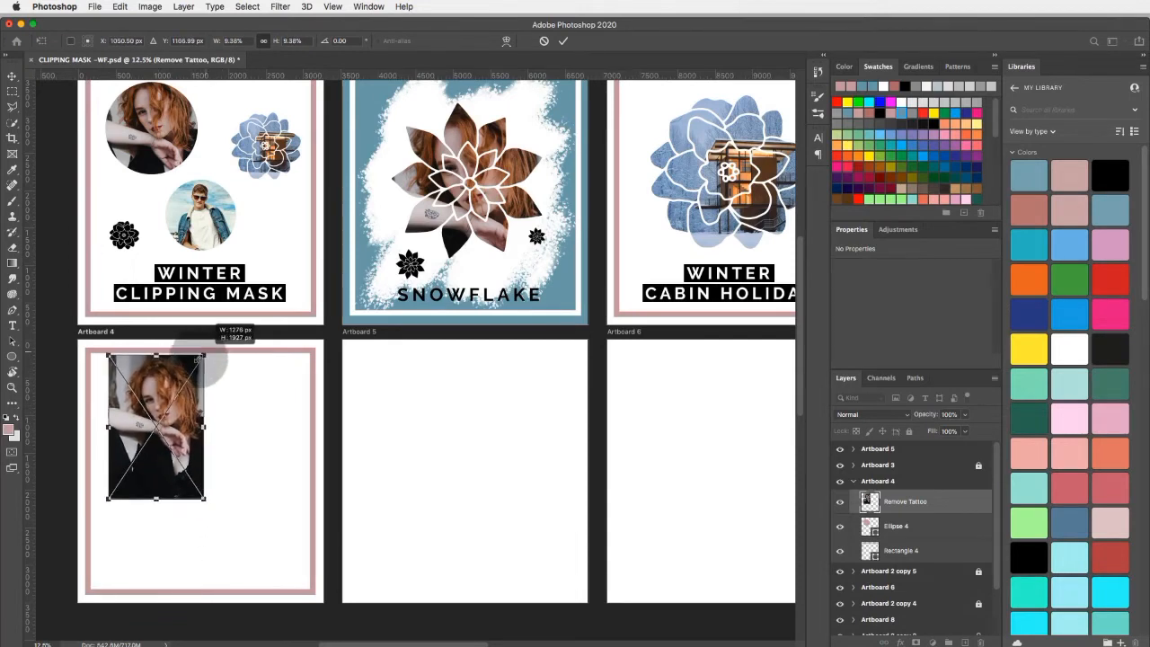
pyautogui.moveTo(165, 392)
pyautogui.mouseDown()
pyautogui.moveTo(150, 402)
pyautogui.moveTo(219, 401)
pyautogui.moveTo(232, 389)
pyautogui.moveTo(154, 392)
pyautogui.moveTo(173, 388)
pyautogui.mouseUp()
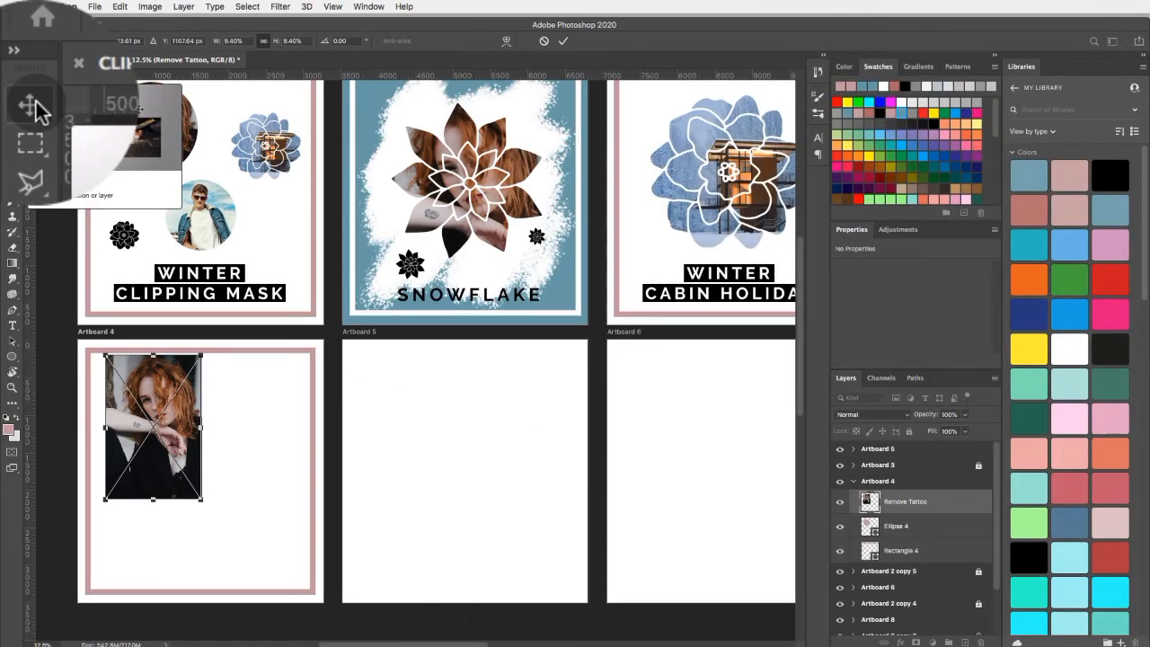
pyautogui.click(36, 102)
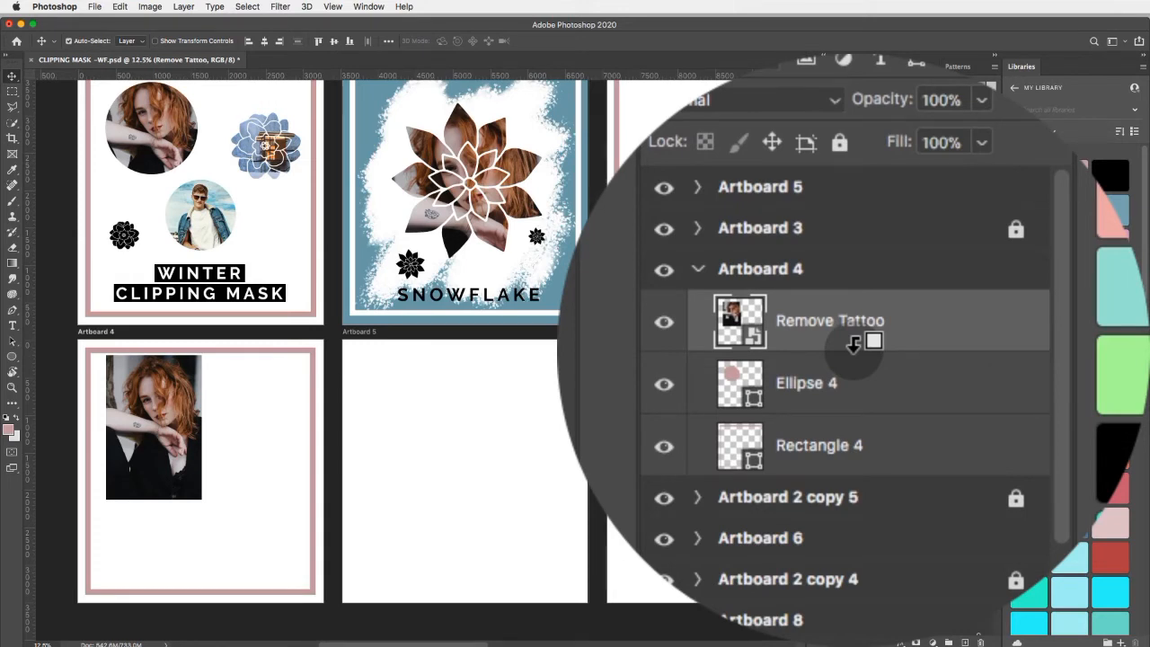
pyautogui.keyDown('alt'); pyautogui.click(854, 342); pyautogui.keyUp('alt')
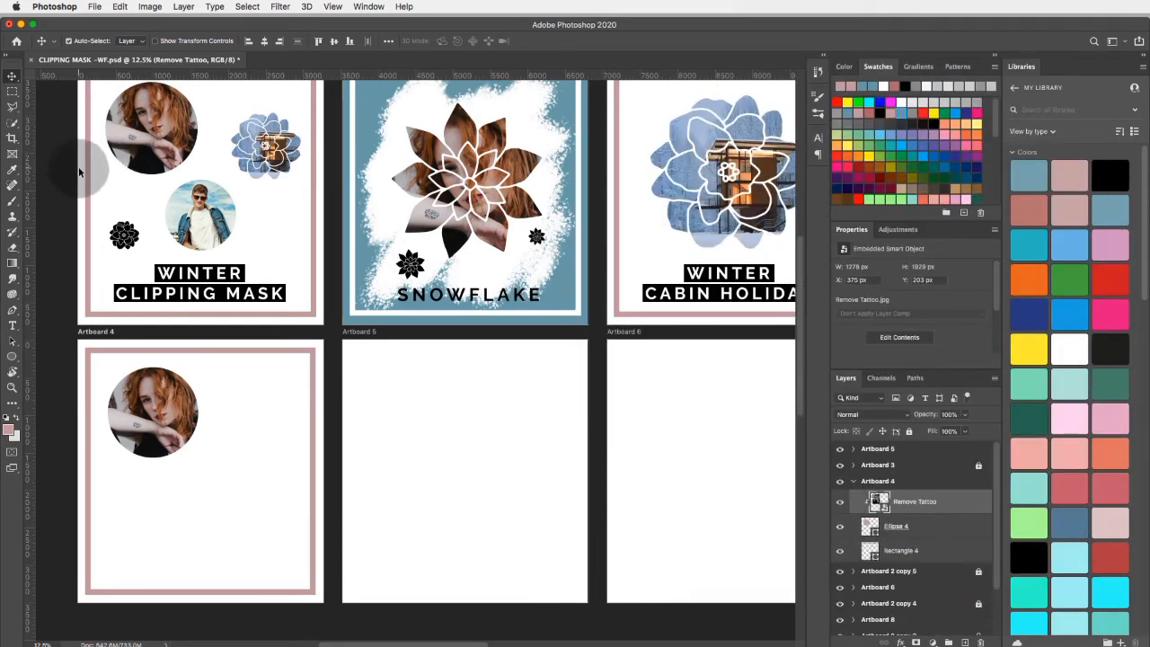
# Draw a second perfect circle about 958 px in diameter below and to the right of the portrait circle on Artboard 4
pyautogui.click(13, 358)
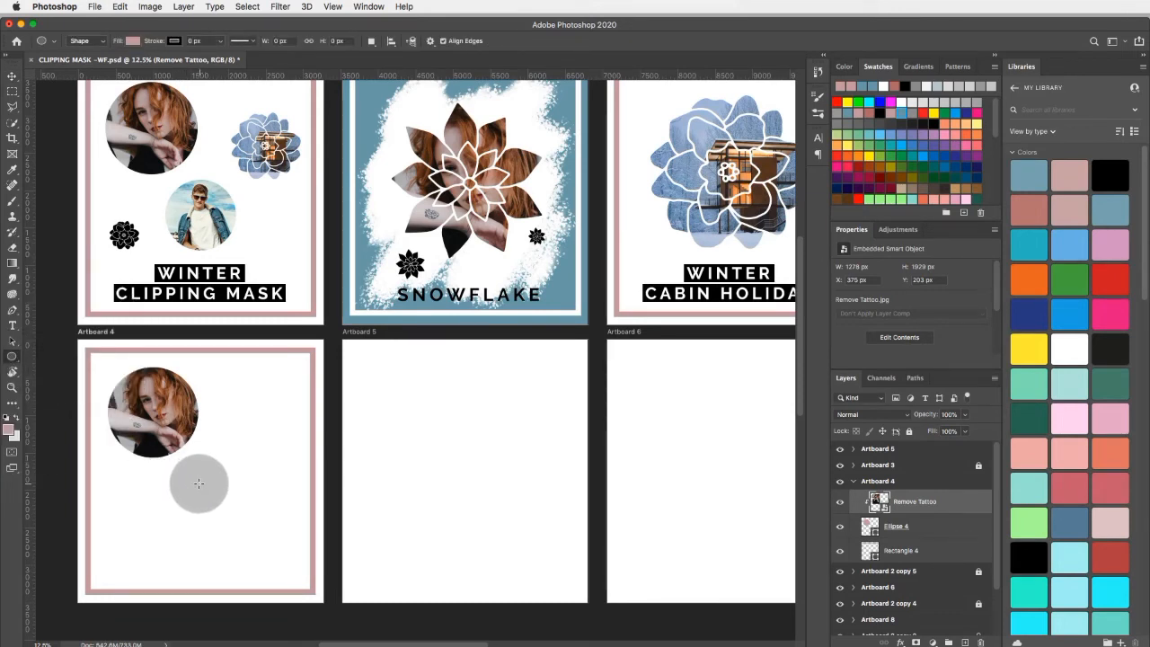
pyautogui.press('shift')
pyautogui.moveTo(180, 476); pyautogui.dragTo(259, 546)
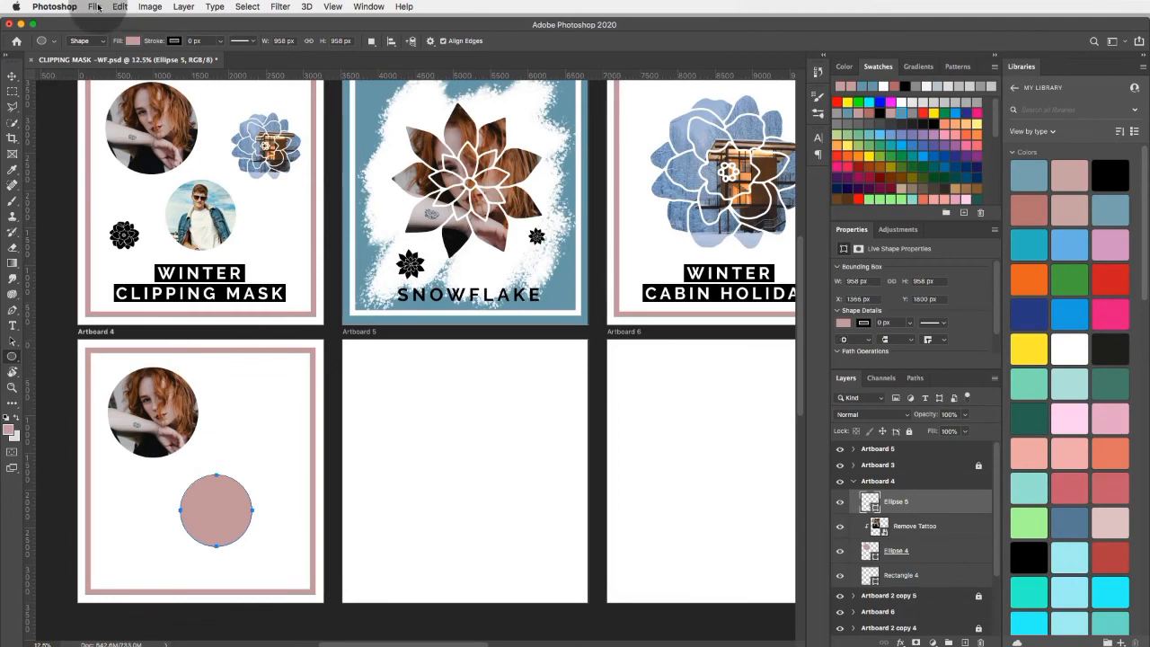
# Place the Unsplash JPEG of the man in sunglasses from the Images folder as an embedded image
pyautogui.click(94, 7)
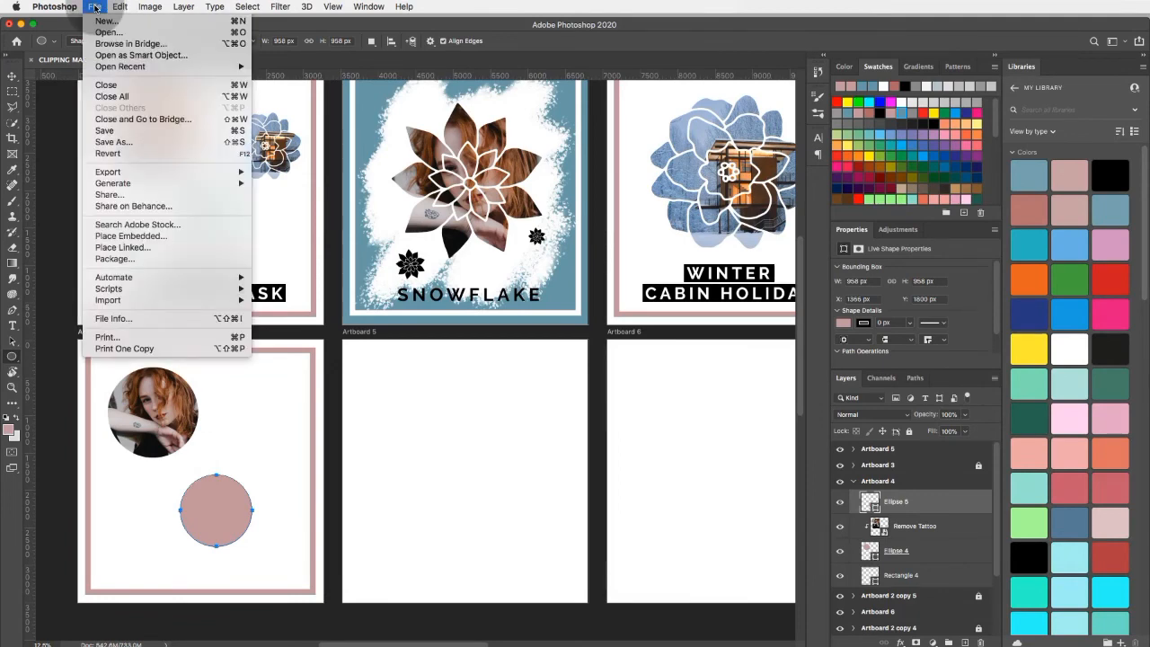
pyautogui.click(117, 236)
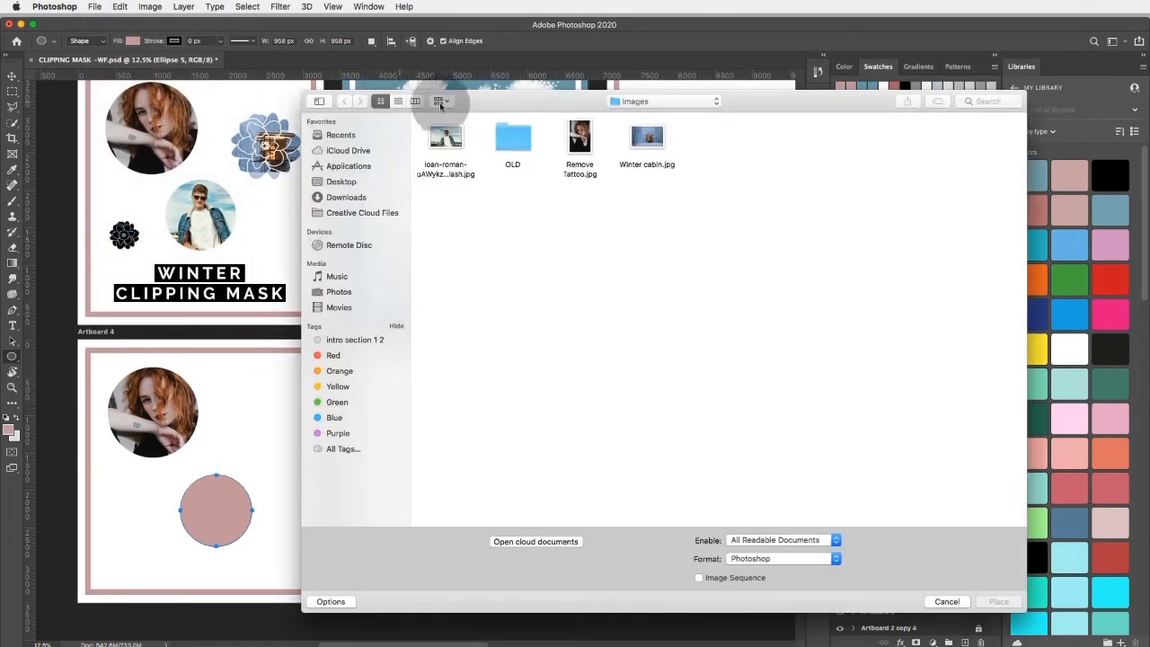
pyautogui.click(438, 141)
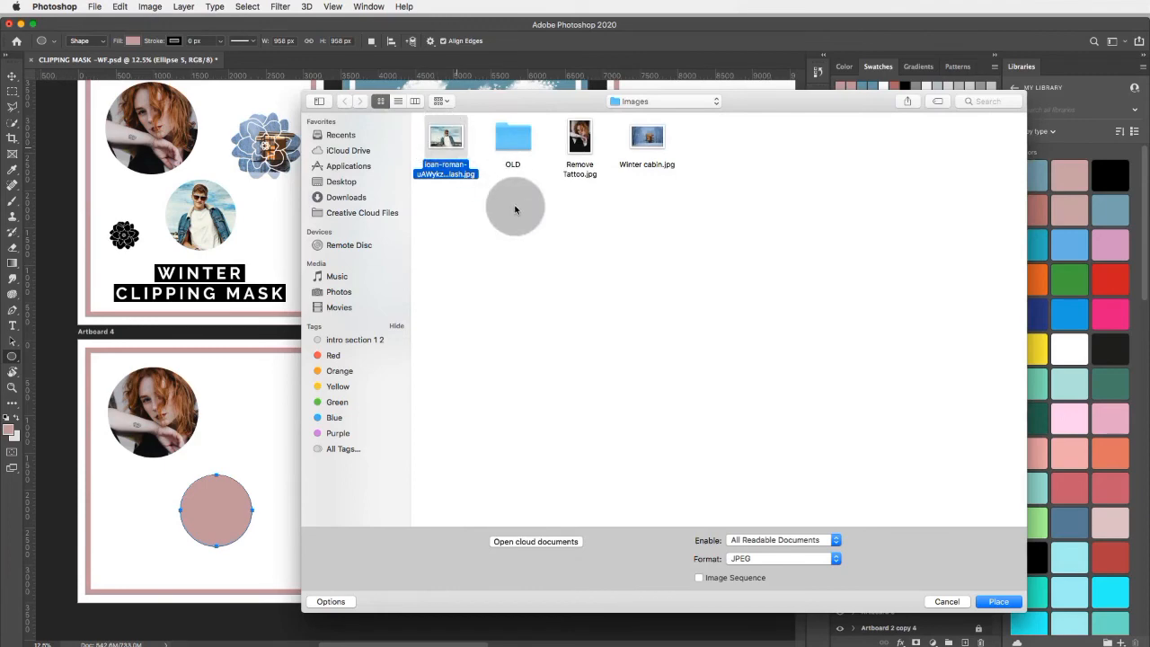
pyautogui.click(996, 602)
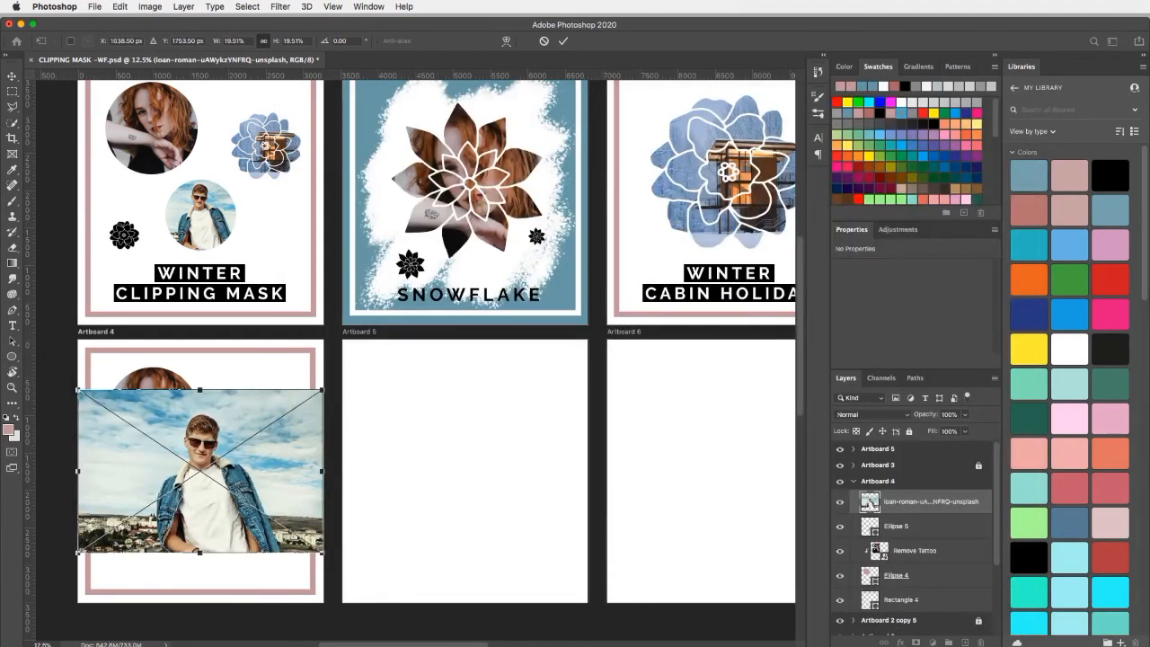
# Scale the photo of the man to about 10.63%, position it over the second circle, and clip it to that circle
pyautogui.moveTo(81, 400); pyautogui.dragTo(188, 464)
pyautogui.moveTo(273, 509); pyautogui.dragTo(227, 505)
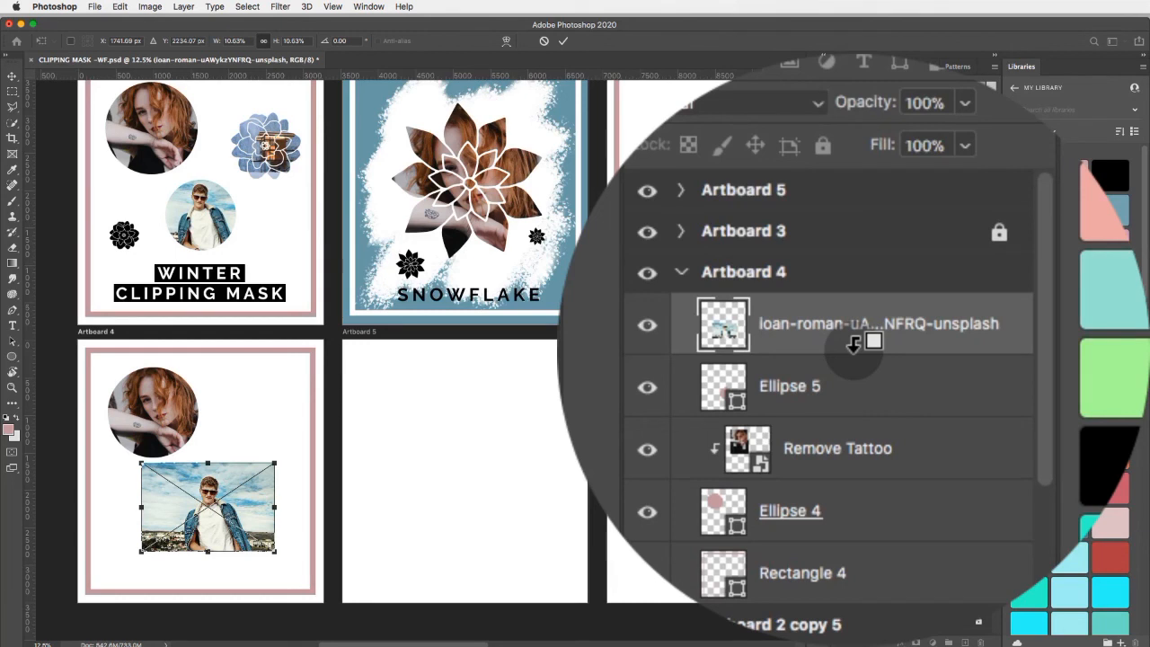
pyautogui.keyDown('alt'); pyautogui.click(921, 514); pyautogui.keyUp('alt')
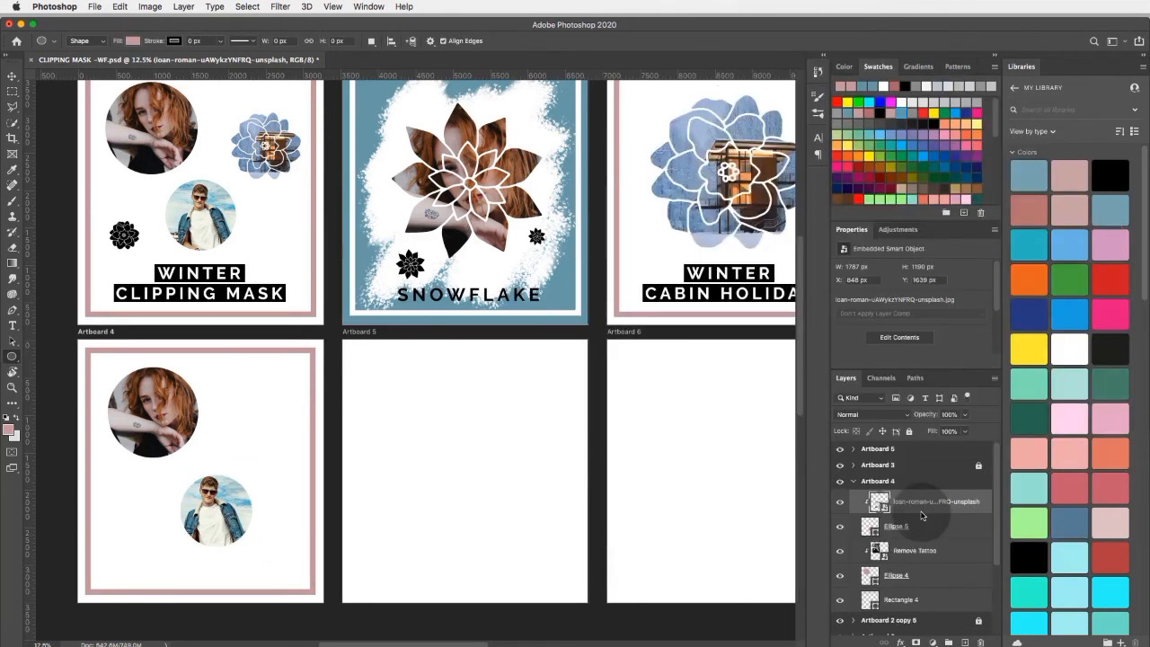